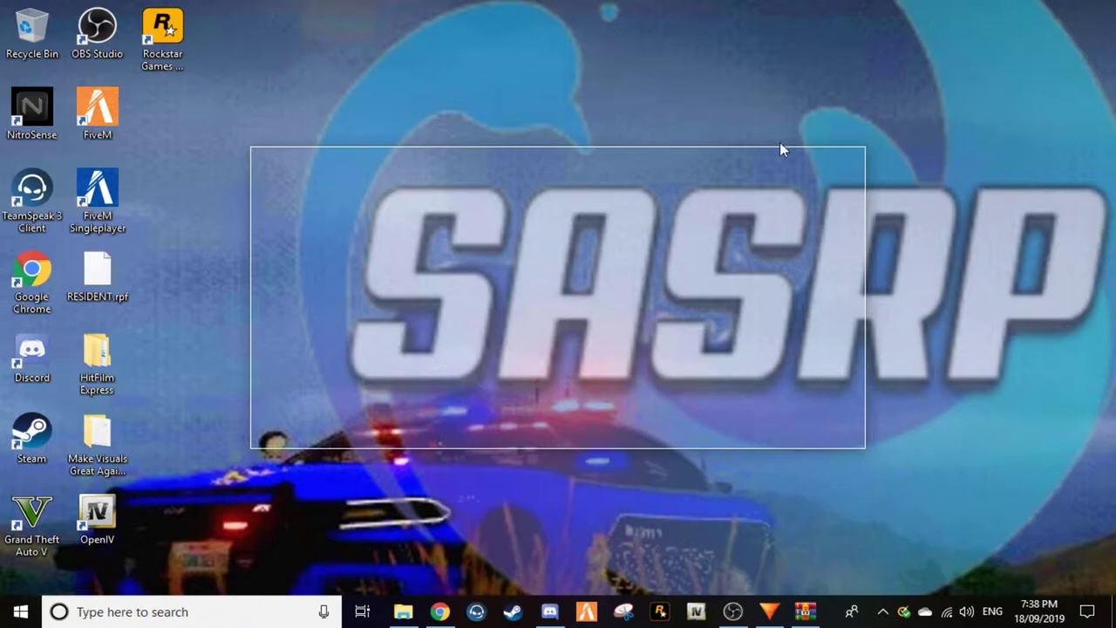
# Step: Search Windows for GTA and open the Grand Theft Auto V installation folder from its shortcut's file location
pyautogui.rightClick(24, 515)
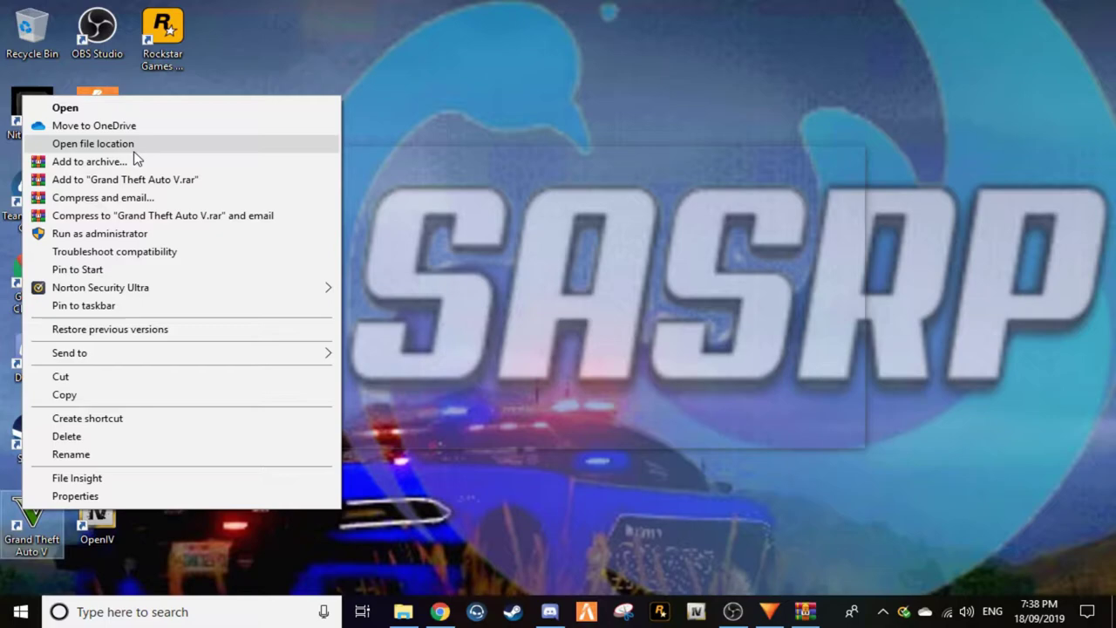
pyautogui.click(387, 120)
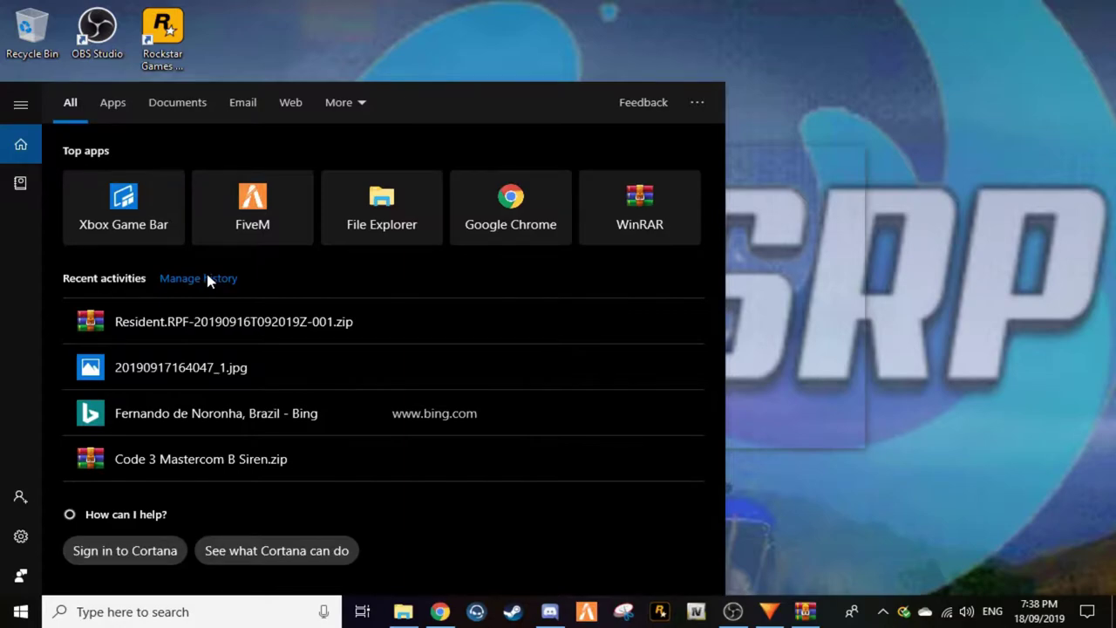
pyautogui.write('GT')
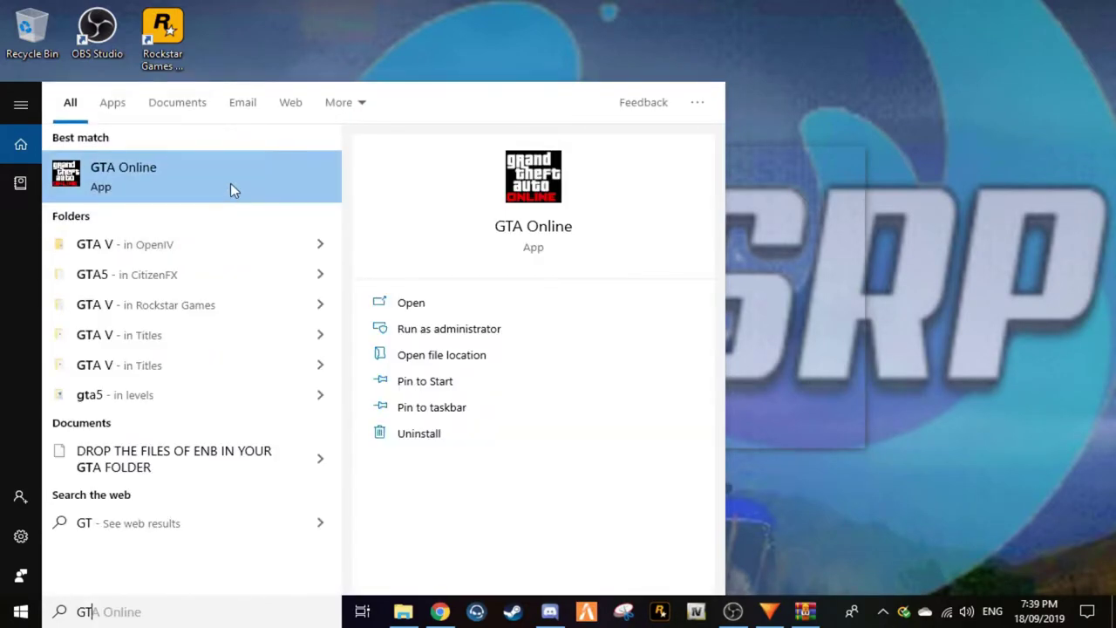
pyautogui.write('A')
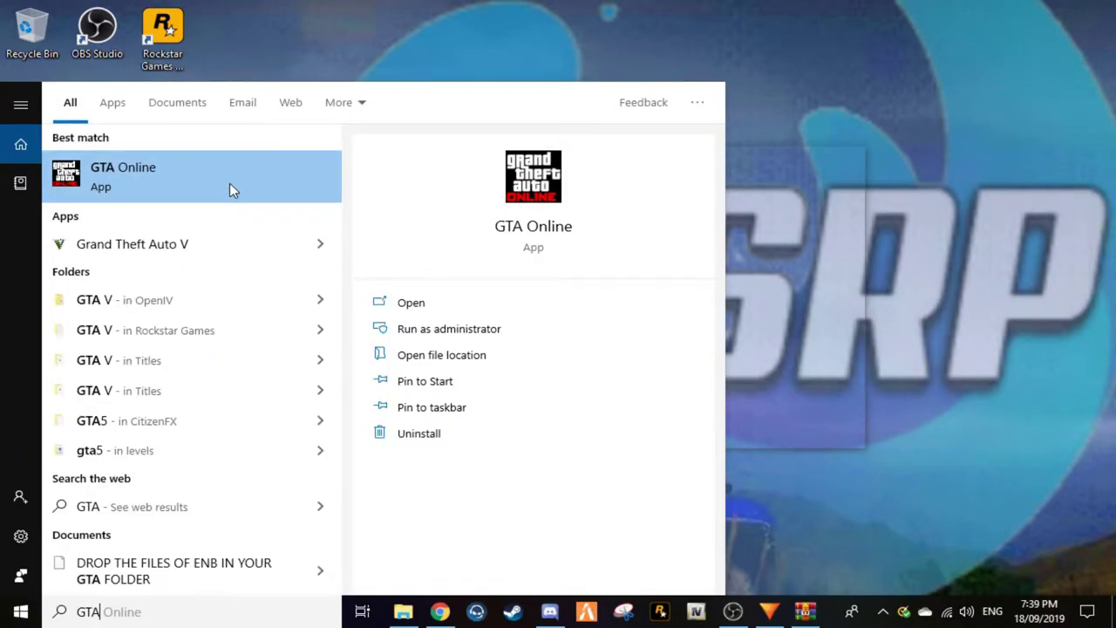
pyautogui.rightClick(217, 256)
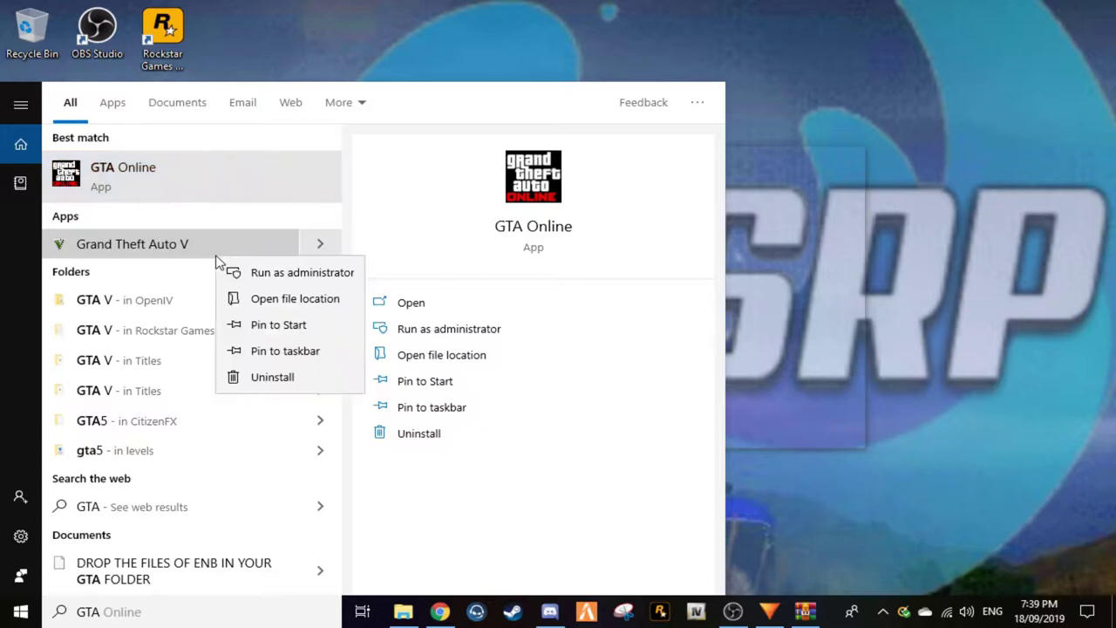
pyautogui.click(293, 298)
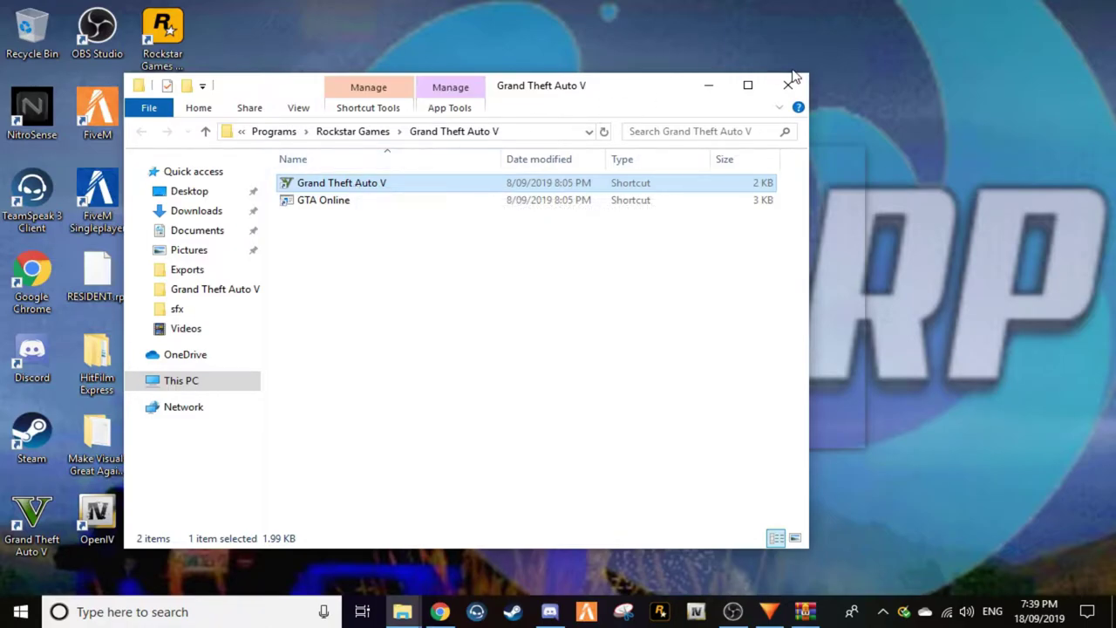
pyautogui.rightClick(706, 181)
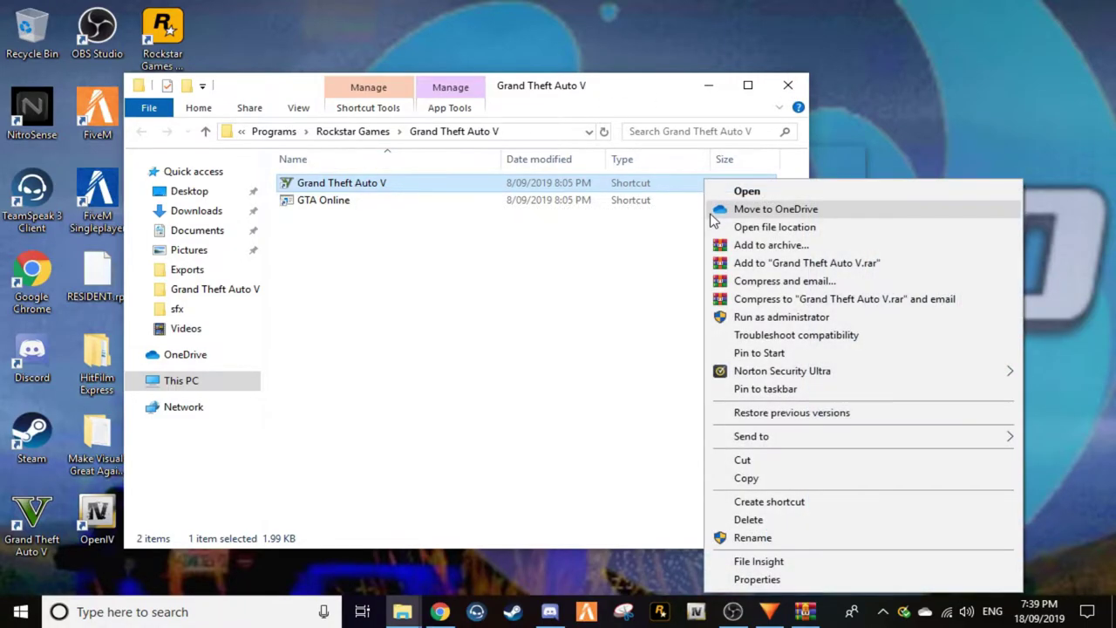
pyautogui.click(741, 225)
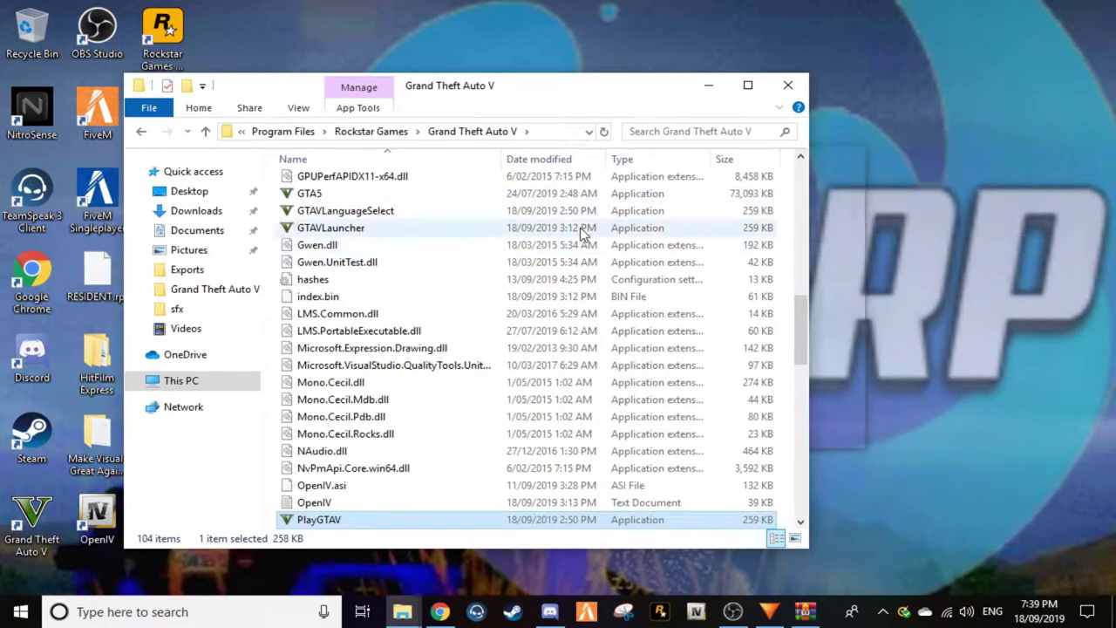
# Step: Open the sfx folder under x64 and audio in the Grand Theft Auto V installation folder
pyautogui.scroll(12, 523, 245)
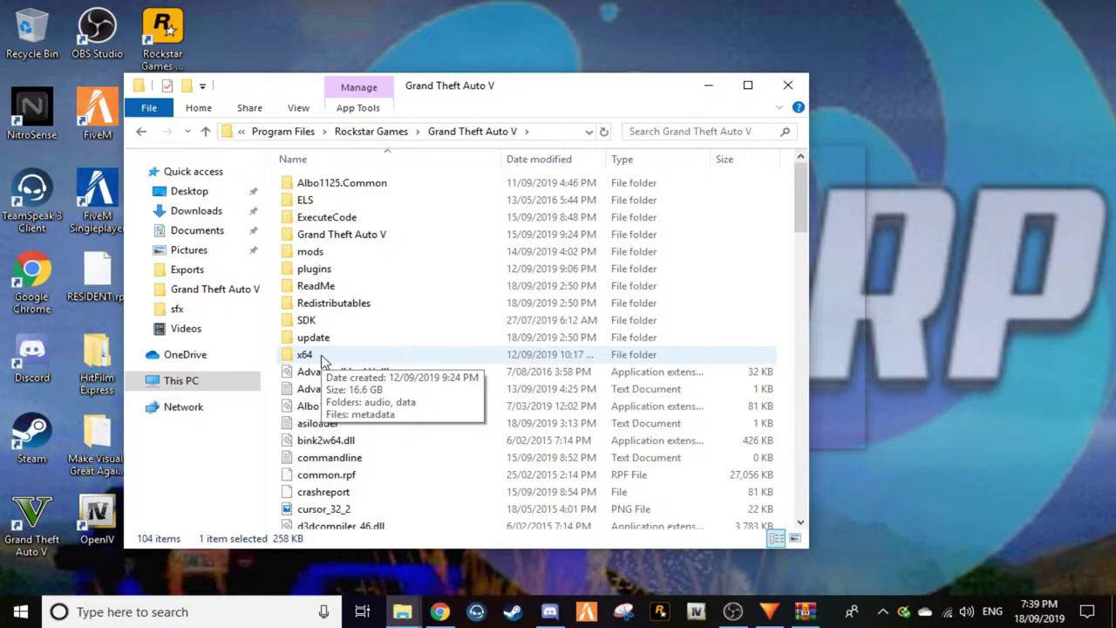
pyautogui.doubleClick(379, 355)
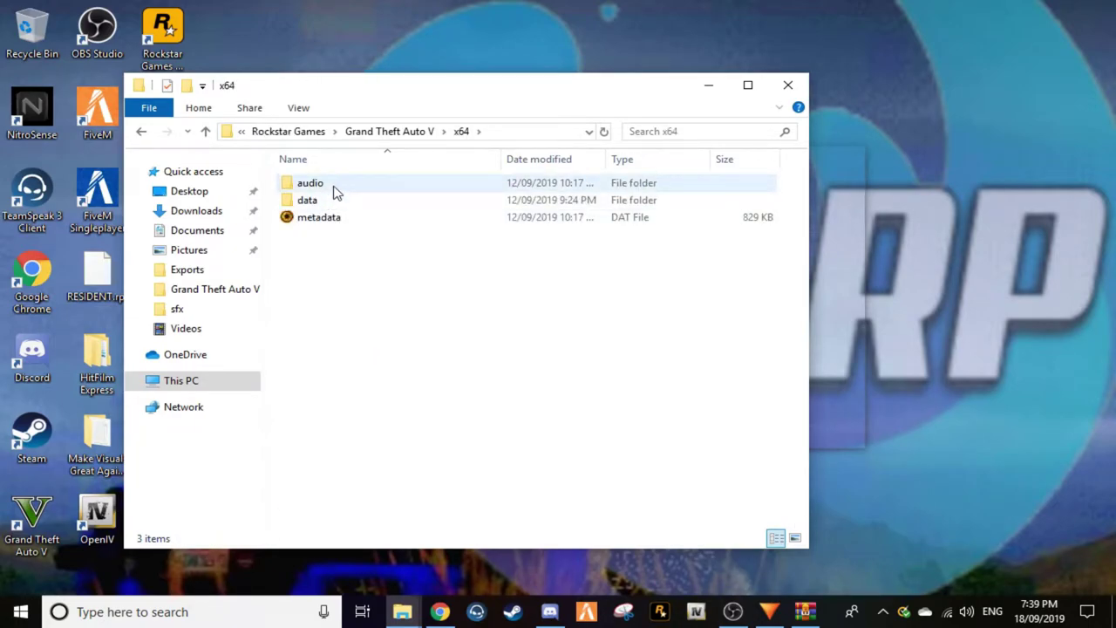
pyautogui.doubleClick(336, 184)
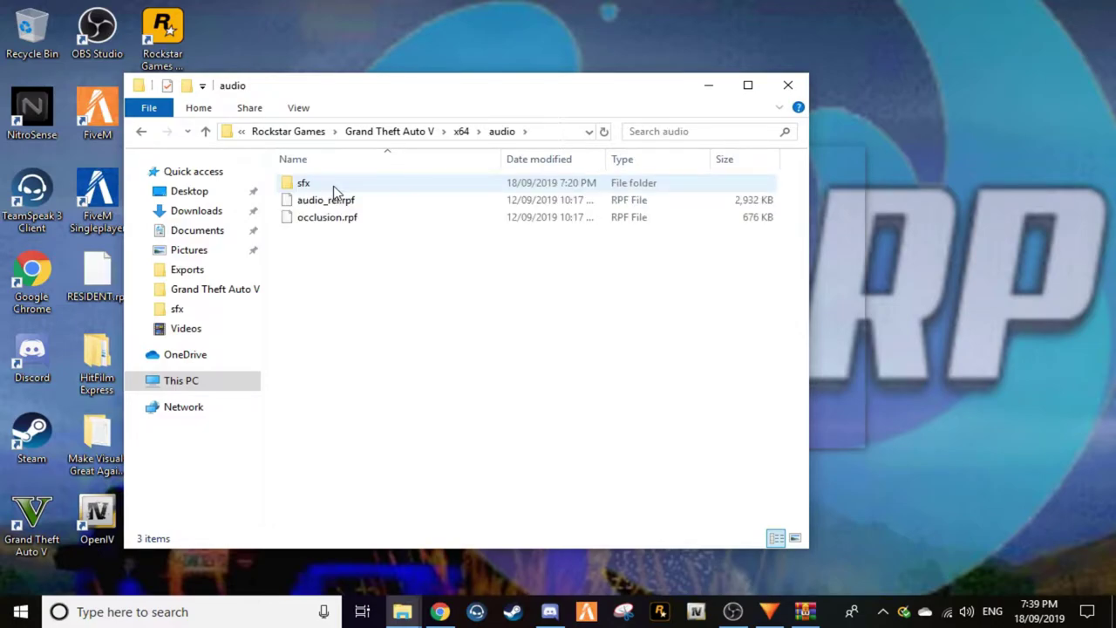
pyautogui.doubleClick(336, 185)
# Step: Locate RESIDENT.rpf in the sfx folder, select it and look at the actions available for it
pyautogui.scroll(-11, 338, 332)
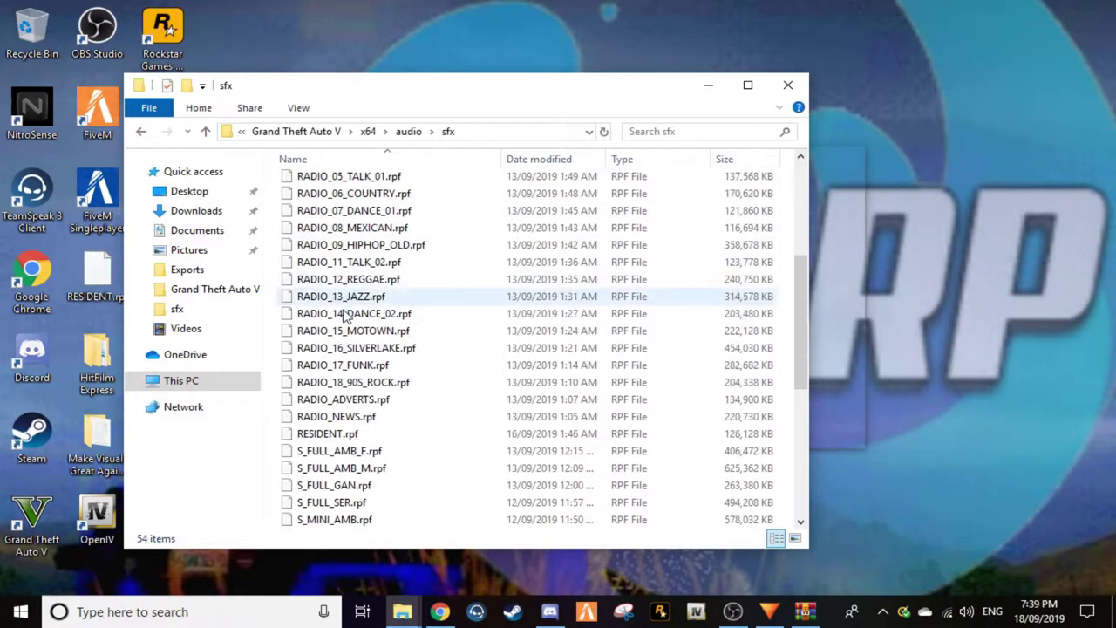
pyautogui.scroll(-1, 338, 333)
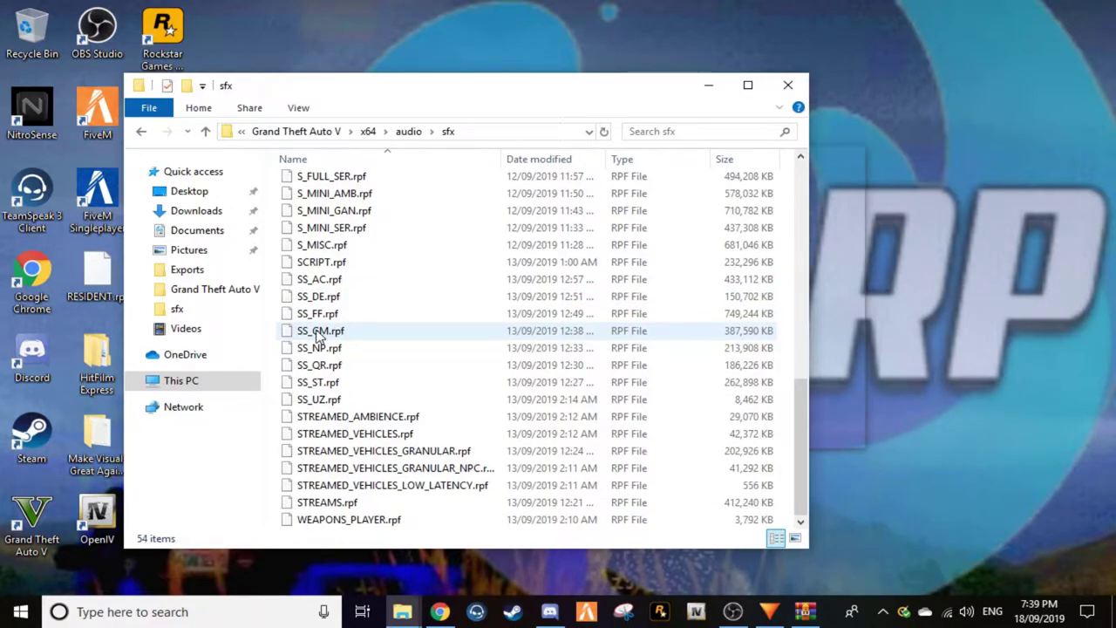
pyautogui.scroll(2, 312, 314)
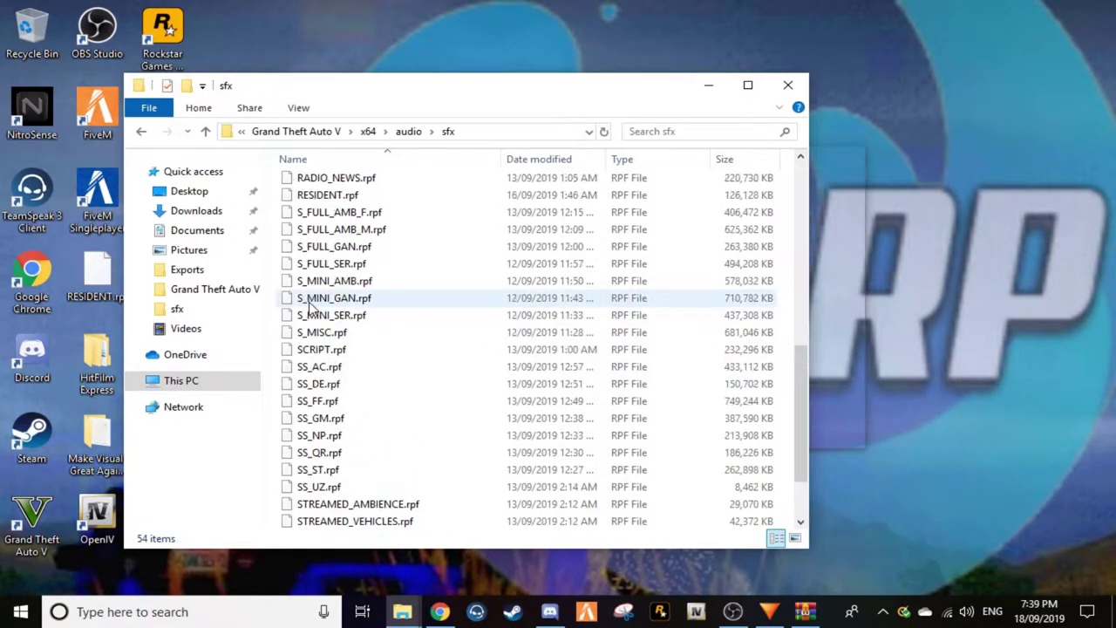
pyautogui.scroll(-2, 312, 309)
pyautogui.scroll(5, 349, 340)
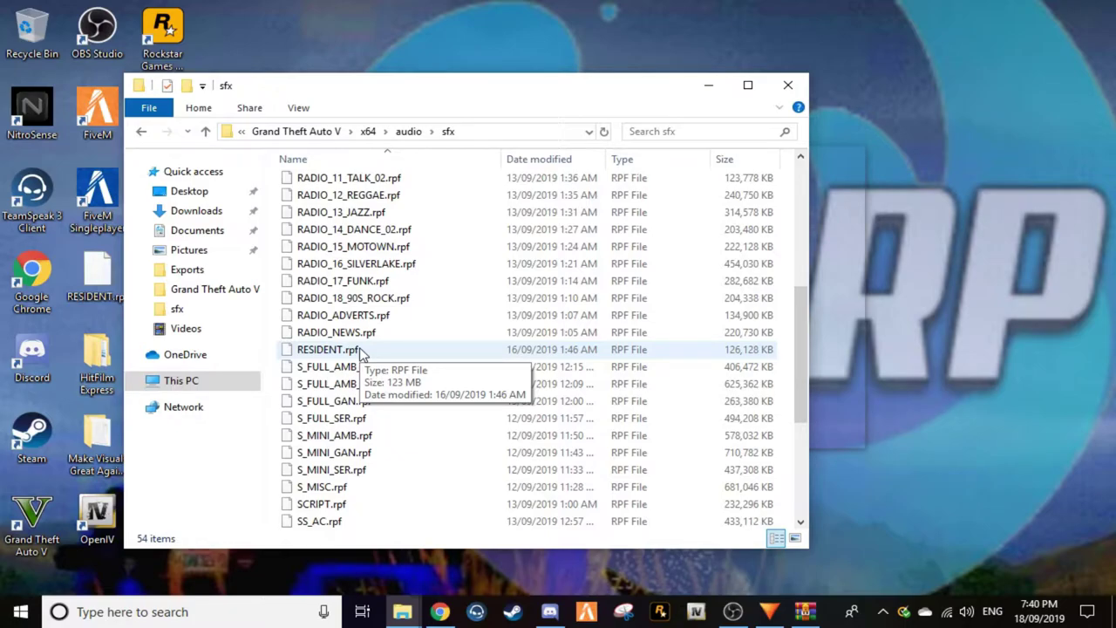
pyautogui.rightClick(360, 360)
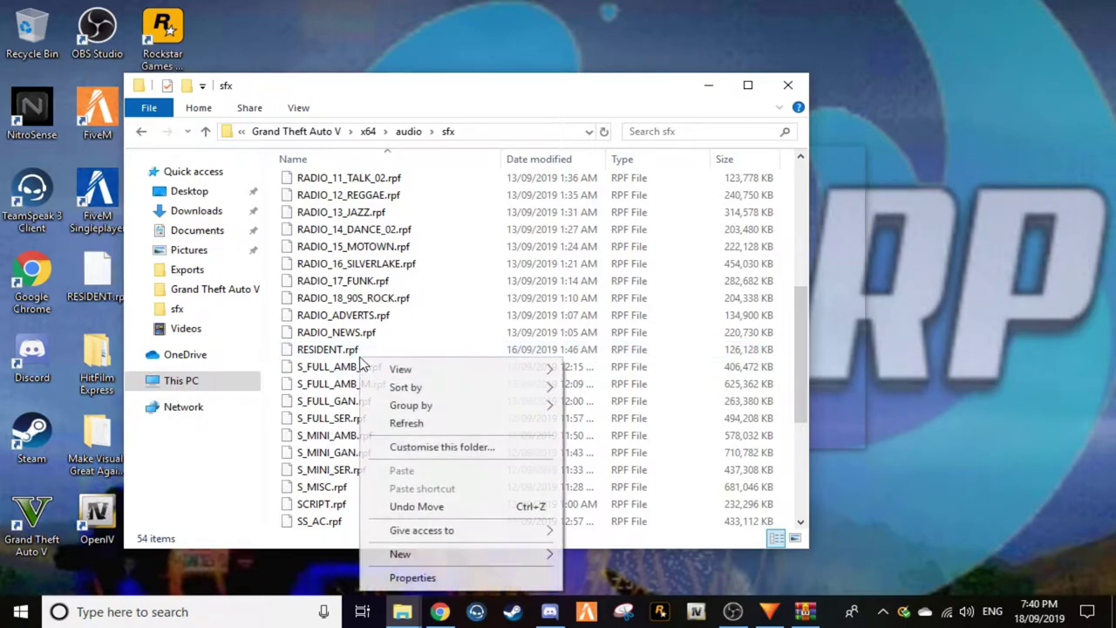
pyautogui.click(299, 340)
pyautogui.click(305, 350)
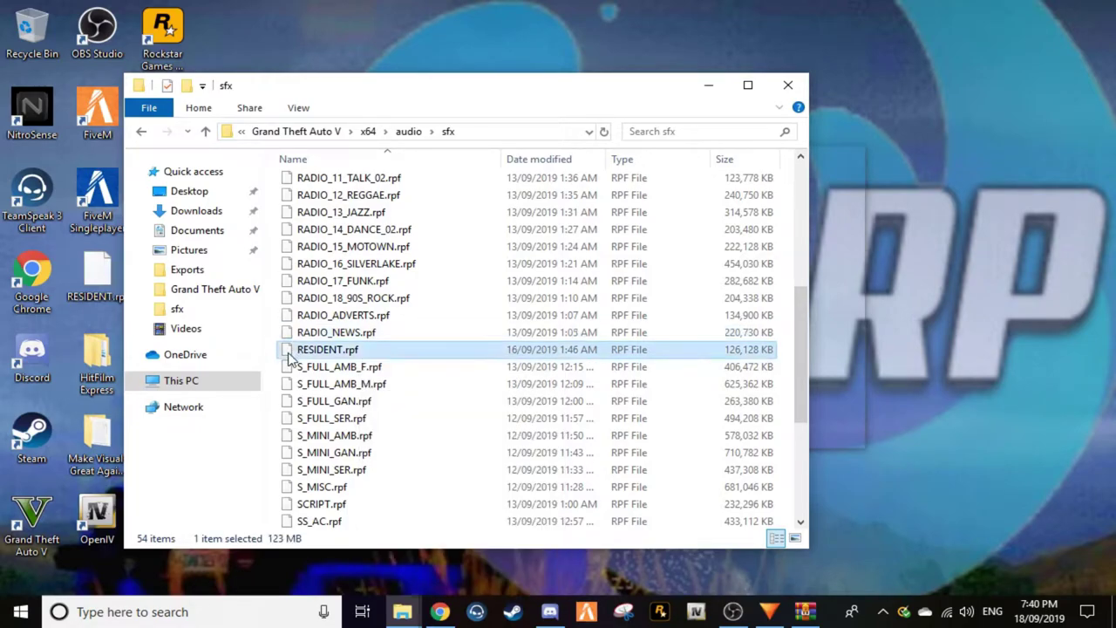
pyautogui.rightClick(353, 354)
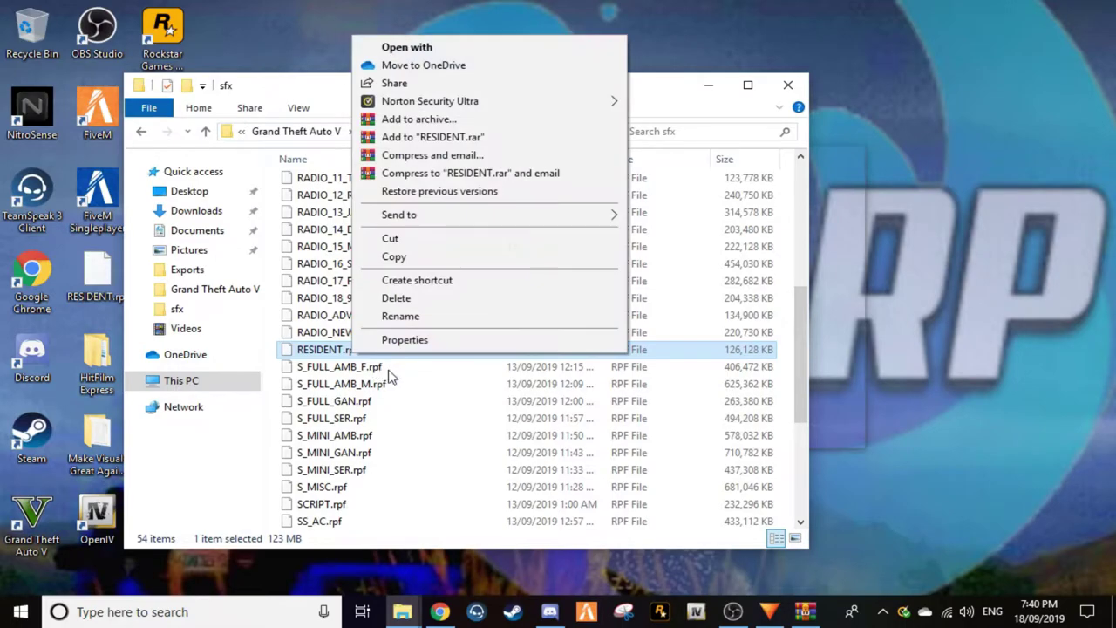
pyautogui.rightClick(907, 274)
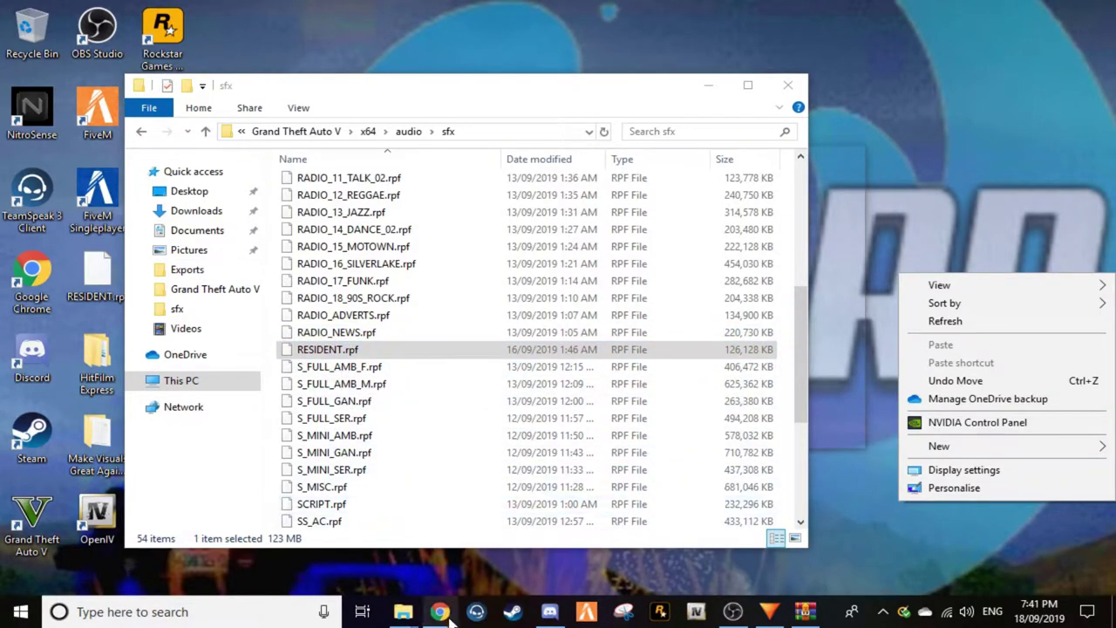
# Step: Switch to Chrome, inspect the Resident.RPF folder in the shared siren folder on Google Drive, and show the folder's download option
pyautogui.click(440, 612)
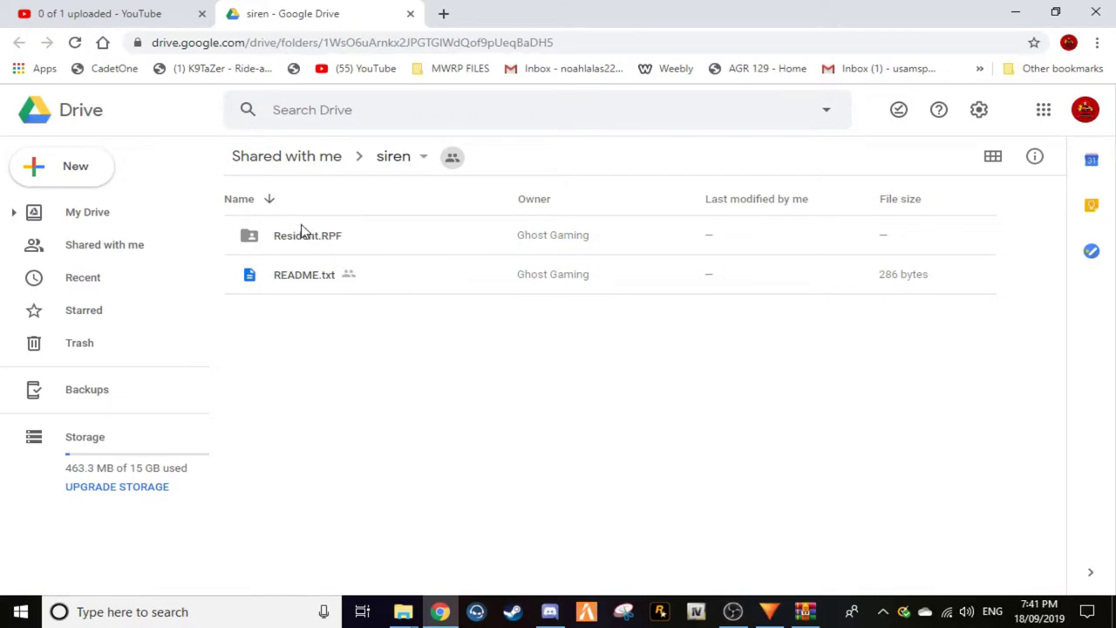
pyautogui.doubleClick(362, 246)
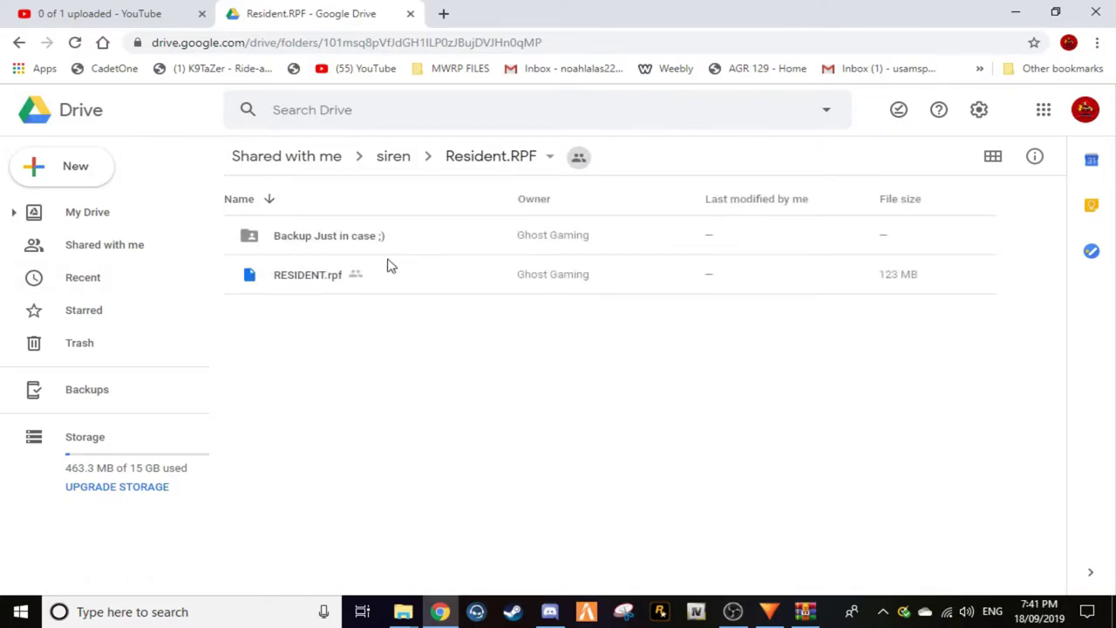
pyautogui.click(392, 158)
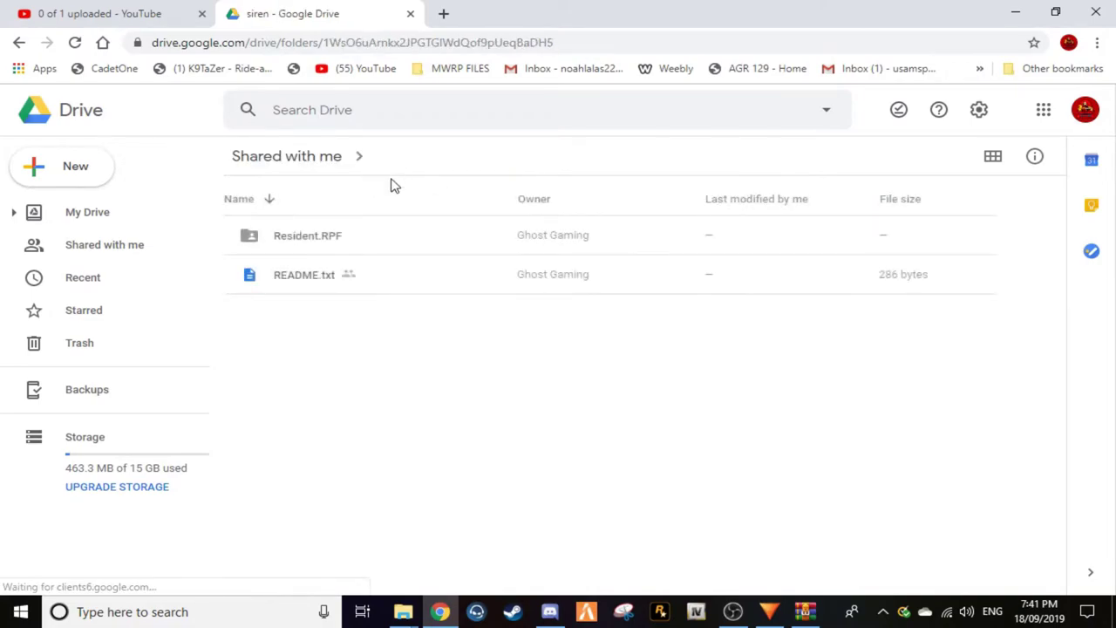
pyautogui.rightClick(294, 241)
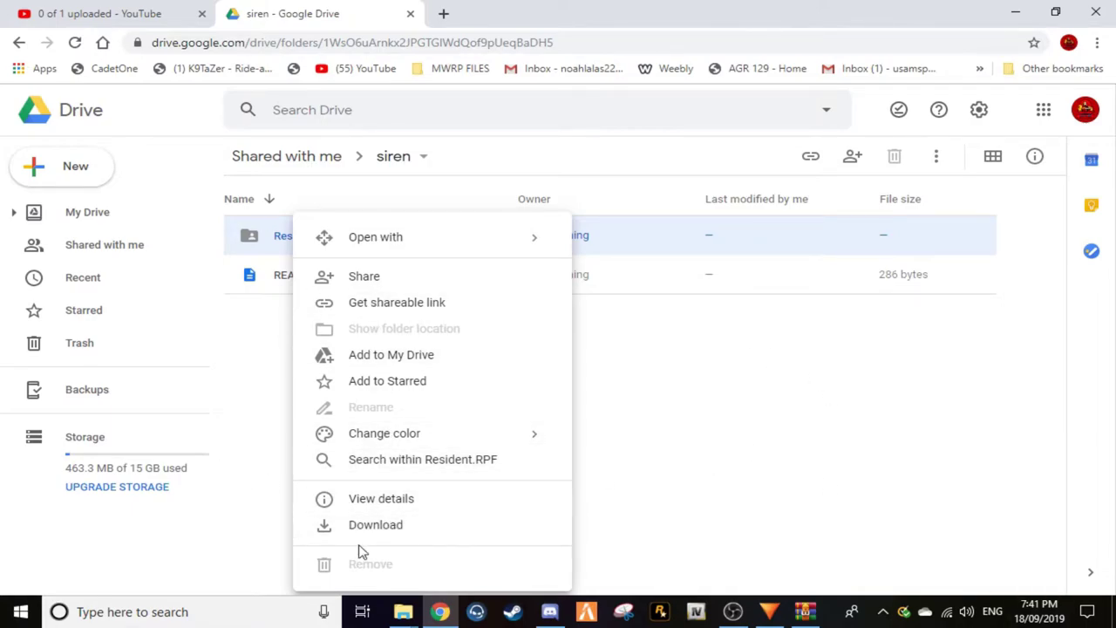
# Step: Switch to WinRAR and show the contents of the Resident.RPF folder in the downloaded zip archive
pyautogui.click(806, 613)
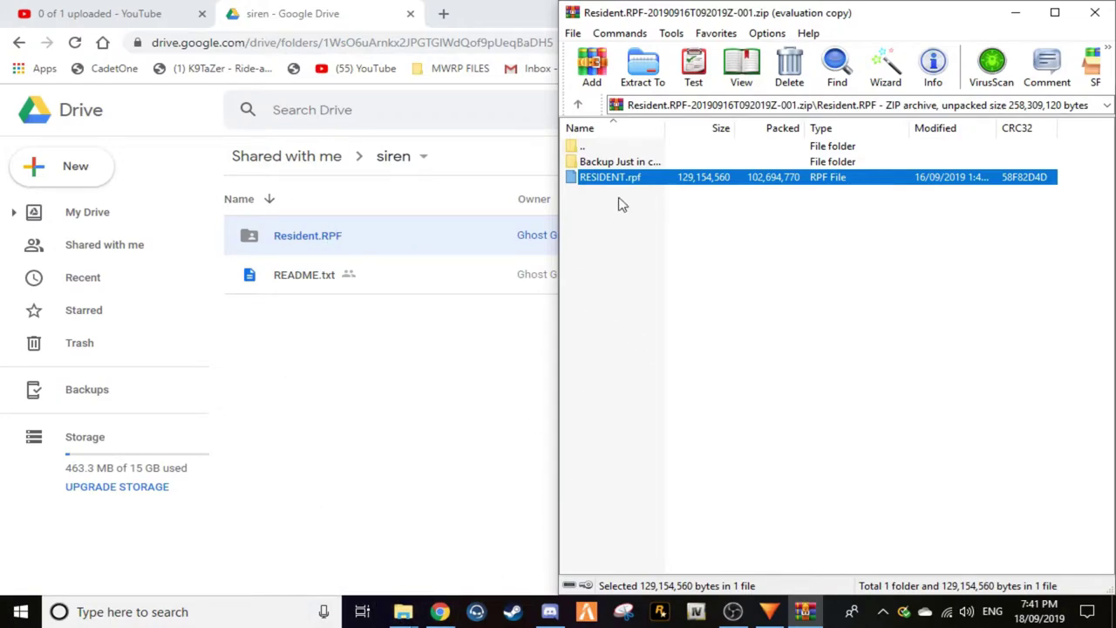
pyautogui.doubleClick(611, 150)
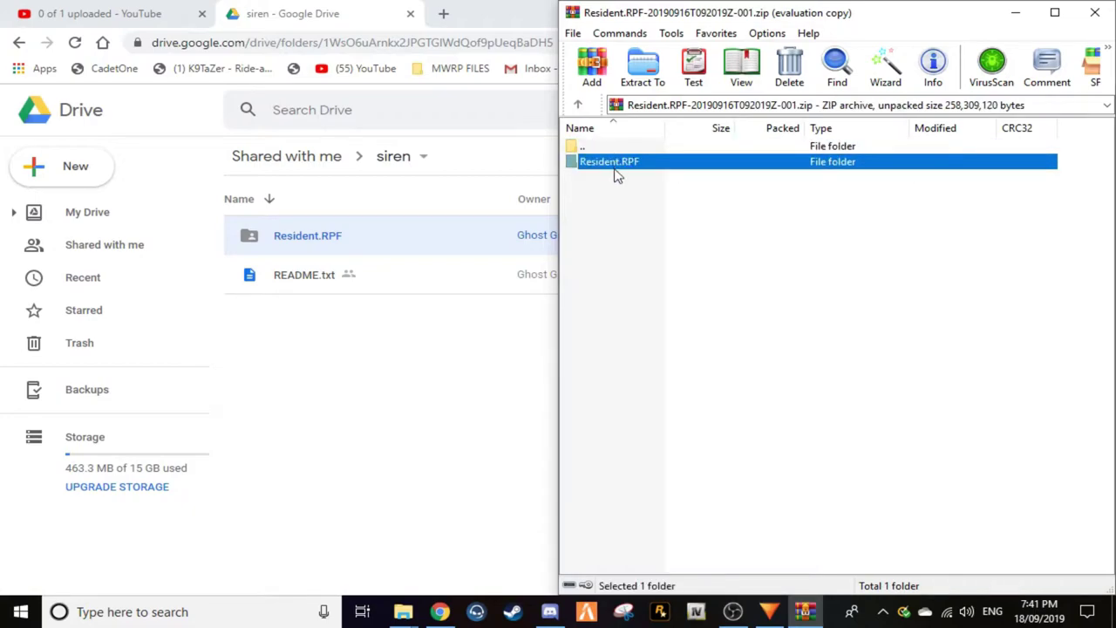
pyautogui.doubleClick(631, 167)
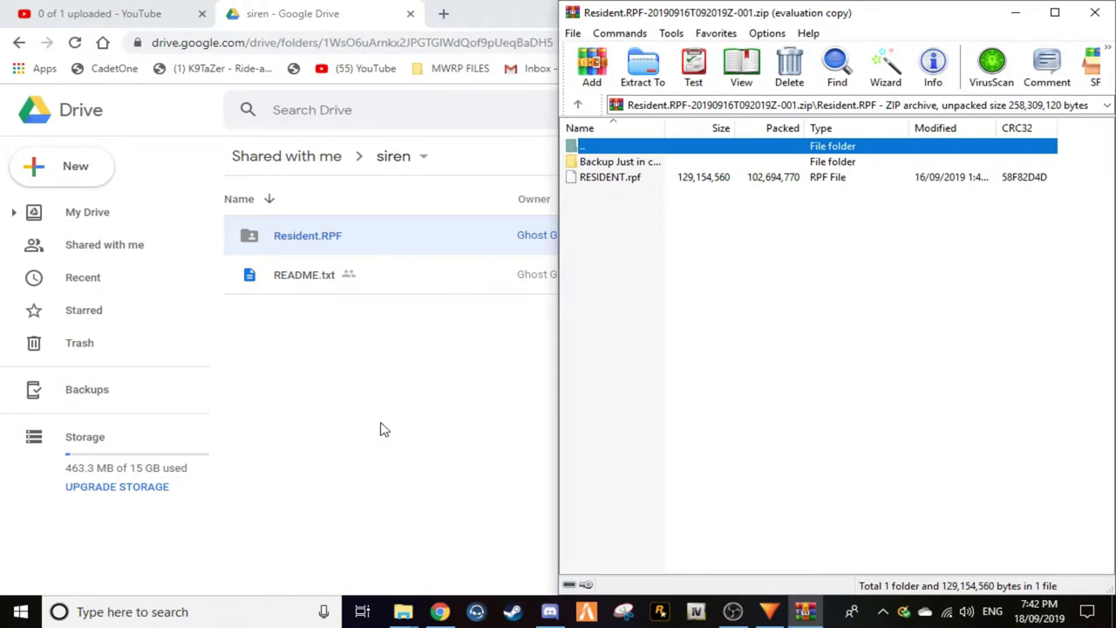
# Step: Place the sfx folder window beside the archive and move the archive's RESIDENT.rpf into sfx, replacing the existing file
pyautogui.moveTo(410, 614)
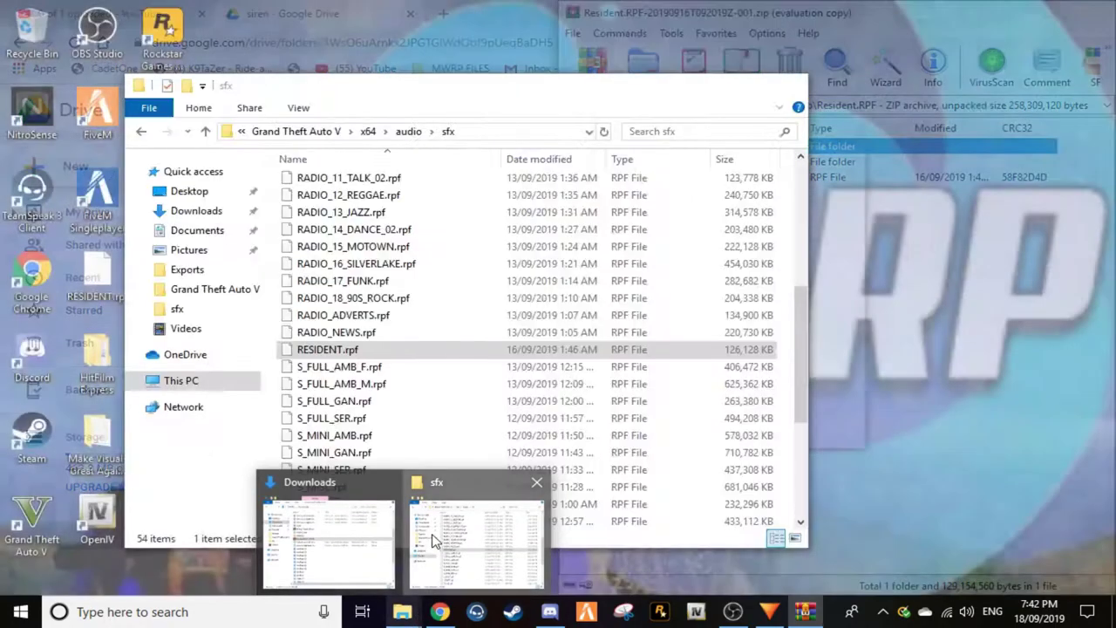
pyautogui.click(423, 539)
pyautogui.moveTo(460, 91); pyautogui.dragTo(2, 52)
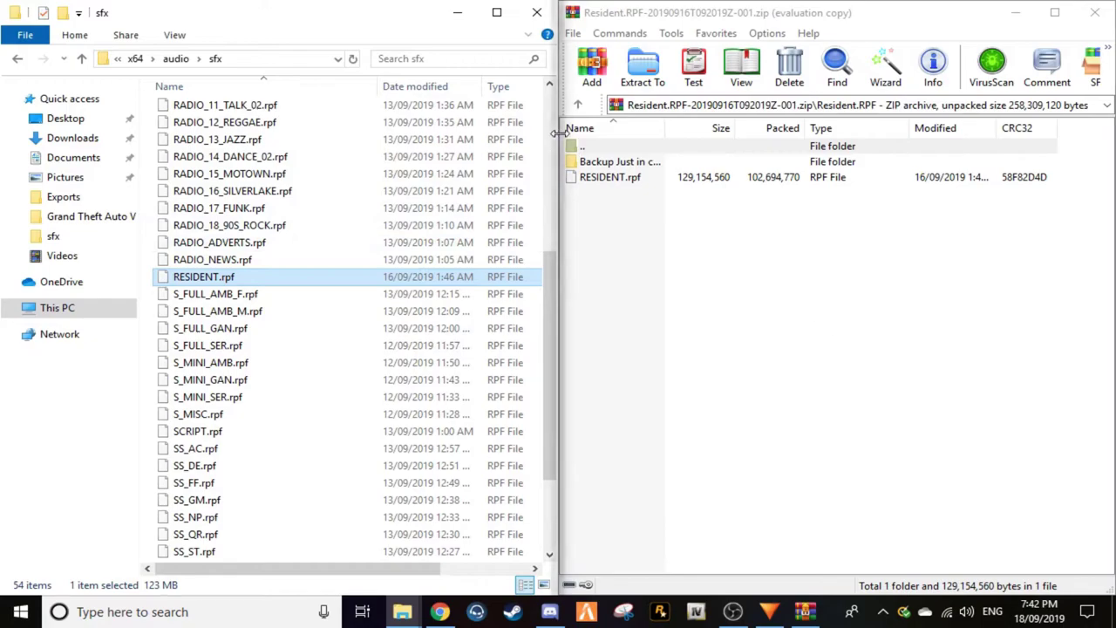
pyautogui.moveTo(626, 181); pyautogui.dragTo(315, 292)
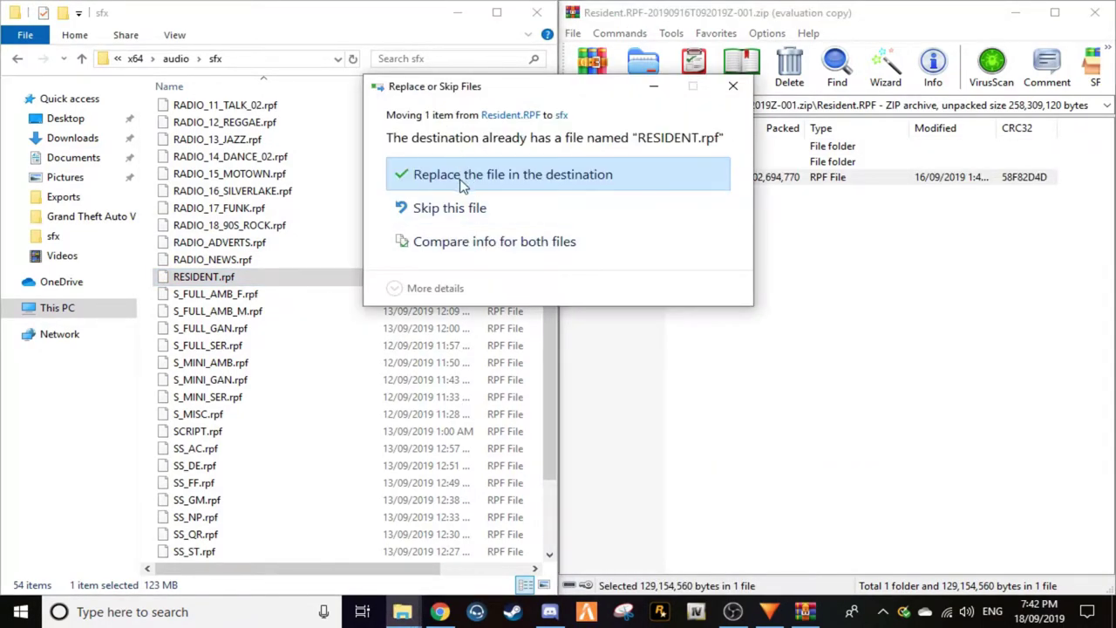
pyautogui.click(462, 183)
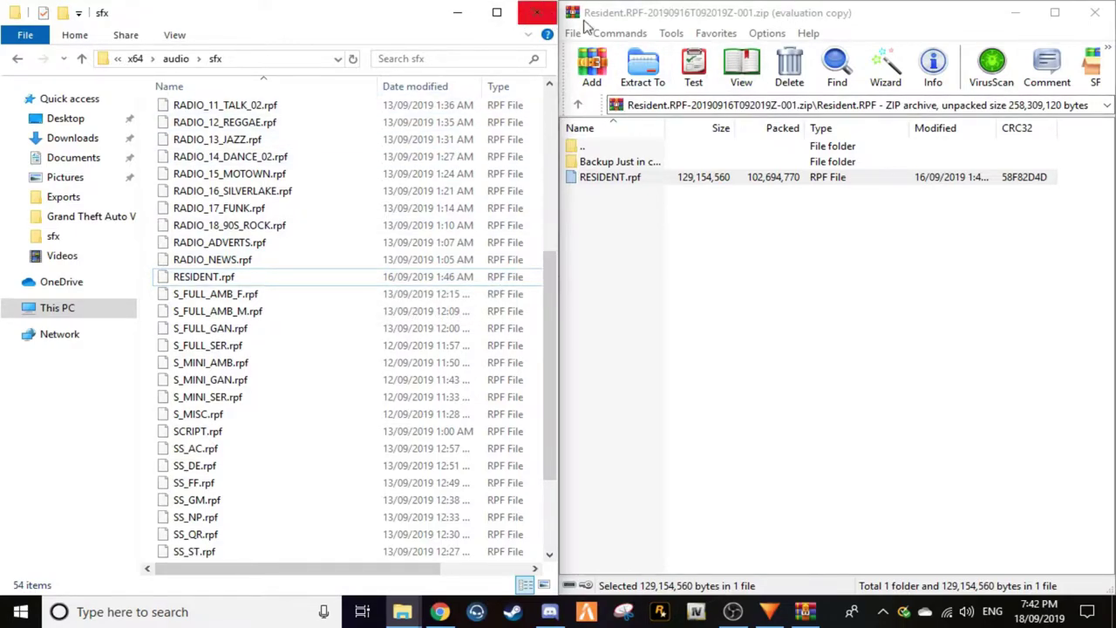
# Step: Launch FiveM and connect to the First Response Gaming server through Direct Connect
pyautogui.click(600, 615)
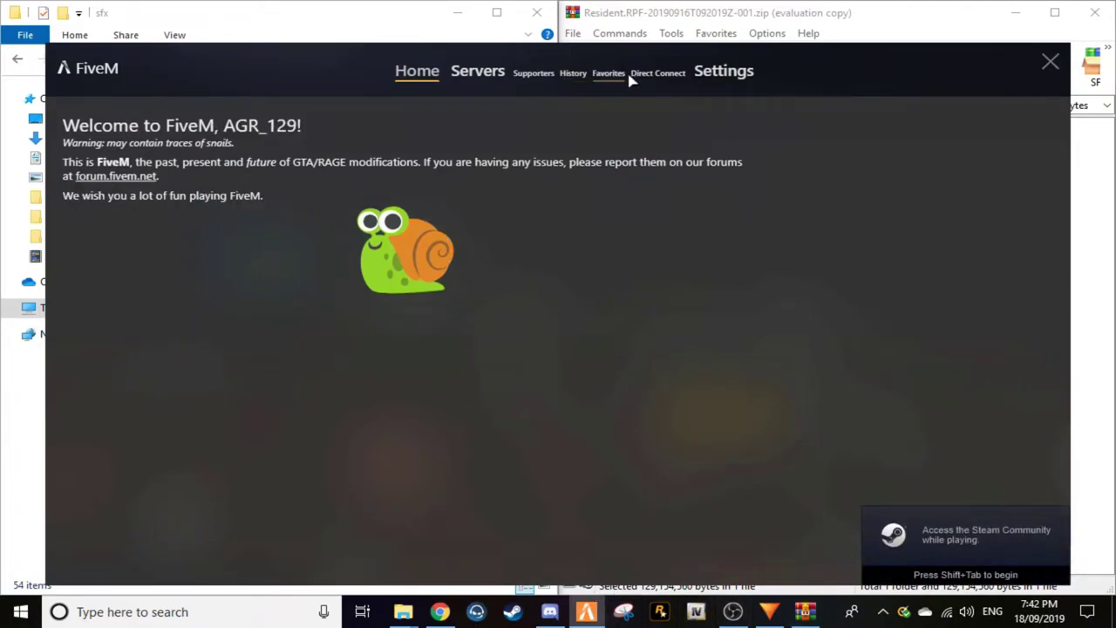
pyautogui.click(656, 77)
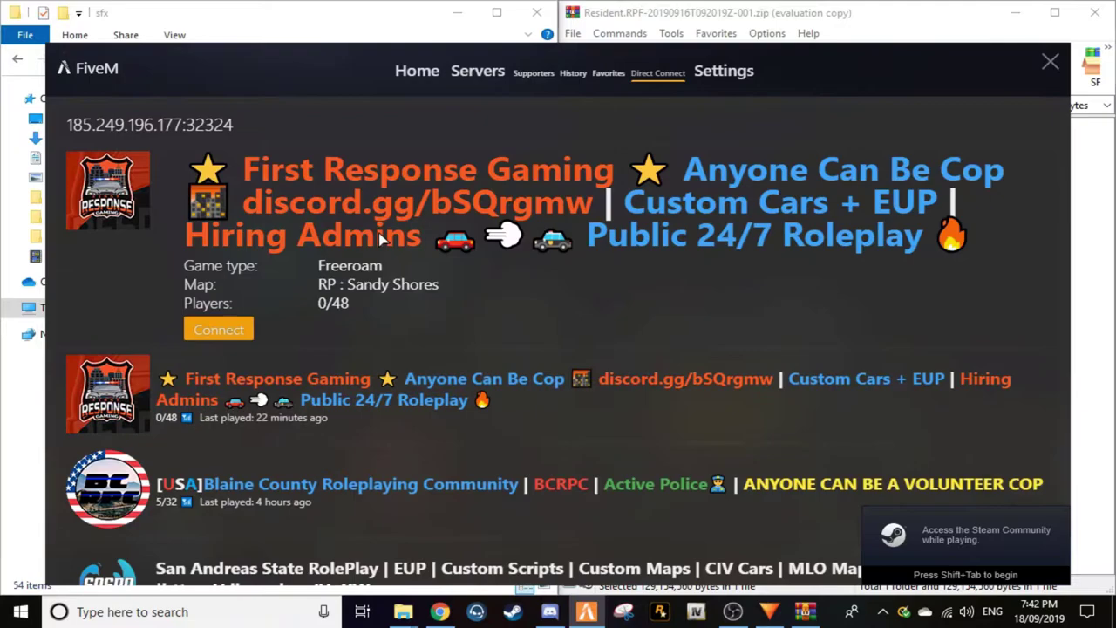
pyautogui.click(222, 340)
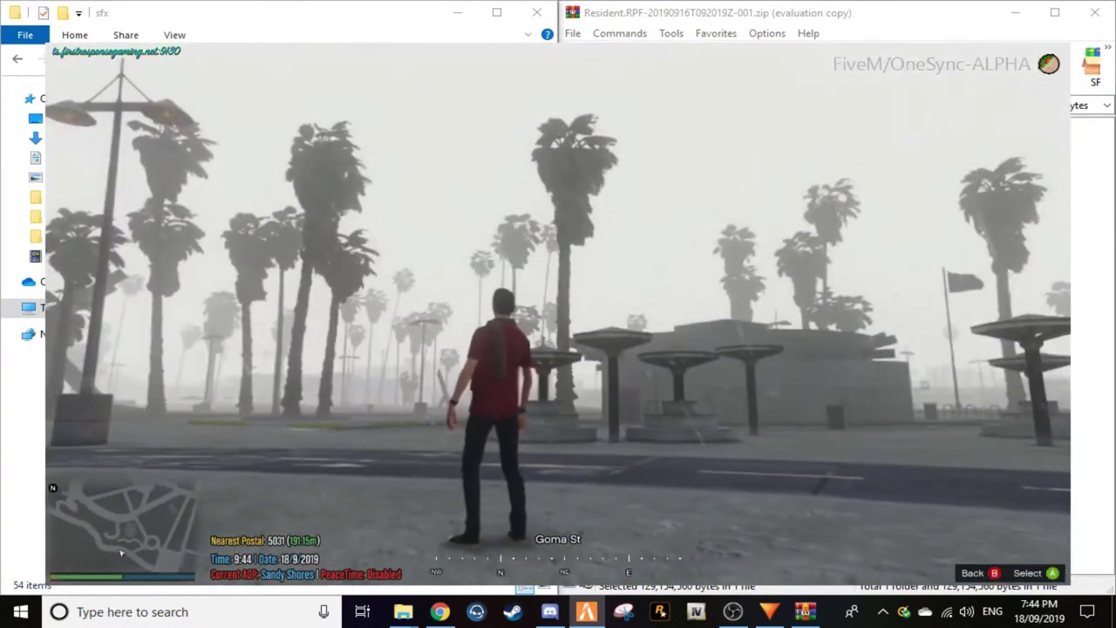
# Step: Spawn the saved BCSO2 sheriff car from the Emergency category of the saved vehicles and close the menu
pyautogui.press('m')
pyautogui.press('Down')
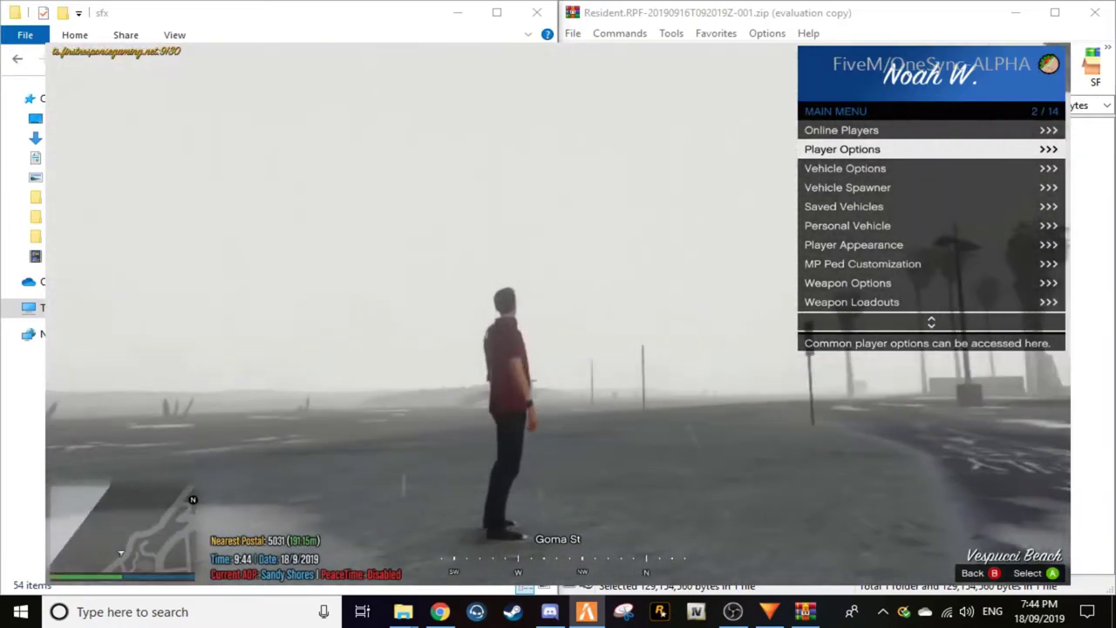
pyautogui.press('Down')
pyautogui.press('Down')
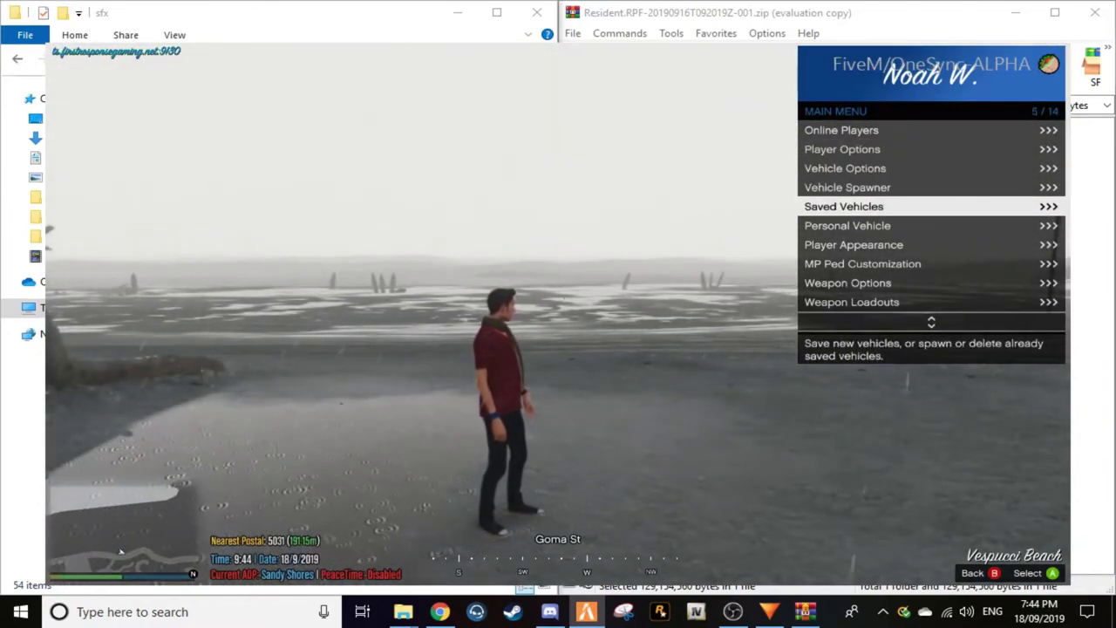
pyautogui.press('Return')
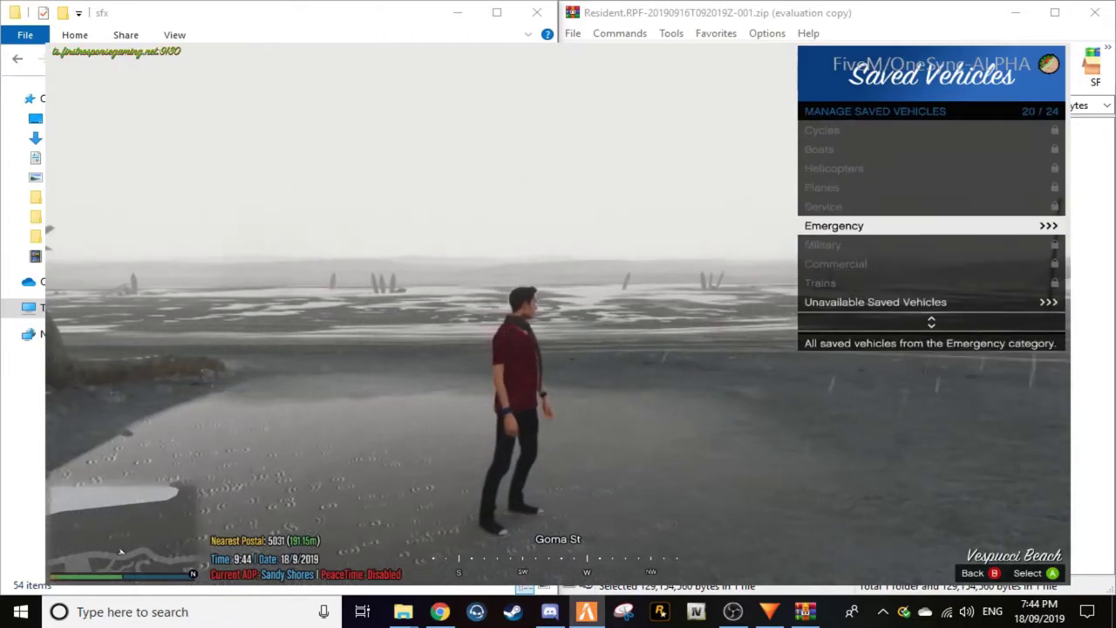
pyautogui.press('Down')
pyautogui.press('Return')
pyautogui.press('Return')
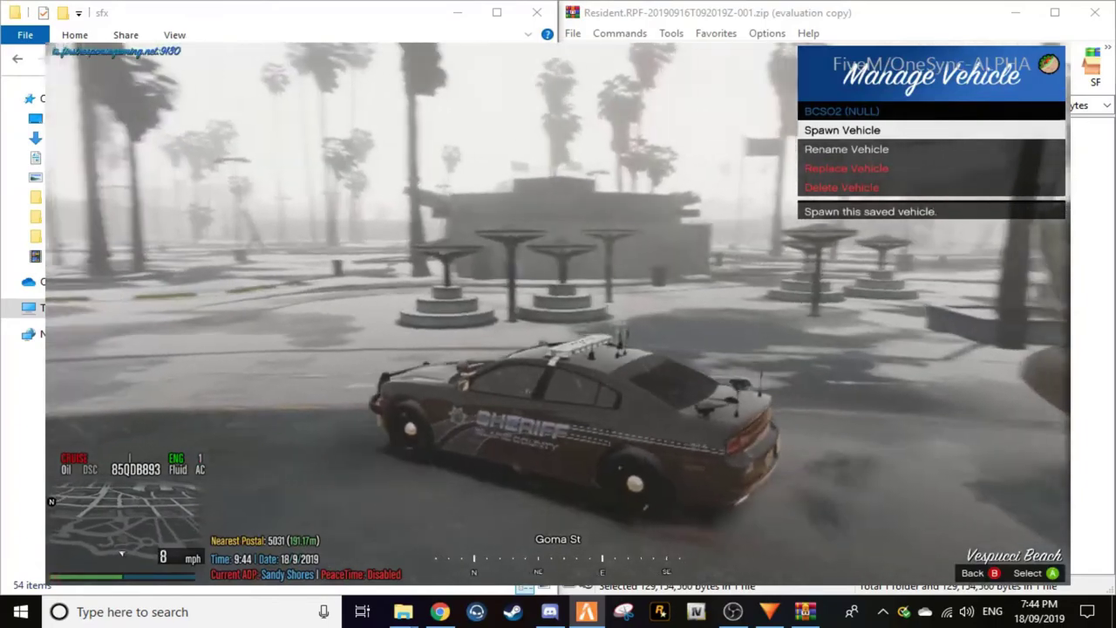
pyautogui.press('BackSpace')
pyautogui.press('BackSpace')
pyautogui.press('BackSpace')
# Step: Switch on the sheriff car's emergency lights and drive it along Palomino Ave to test the siren sounds
pyautogui.press('e')
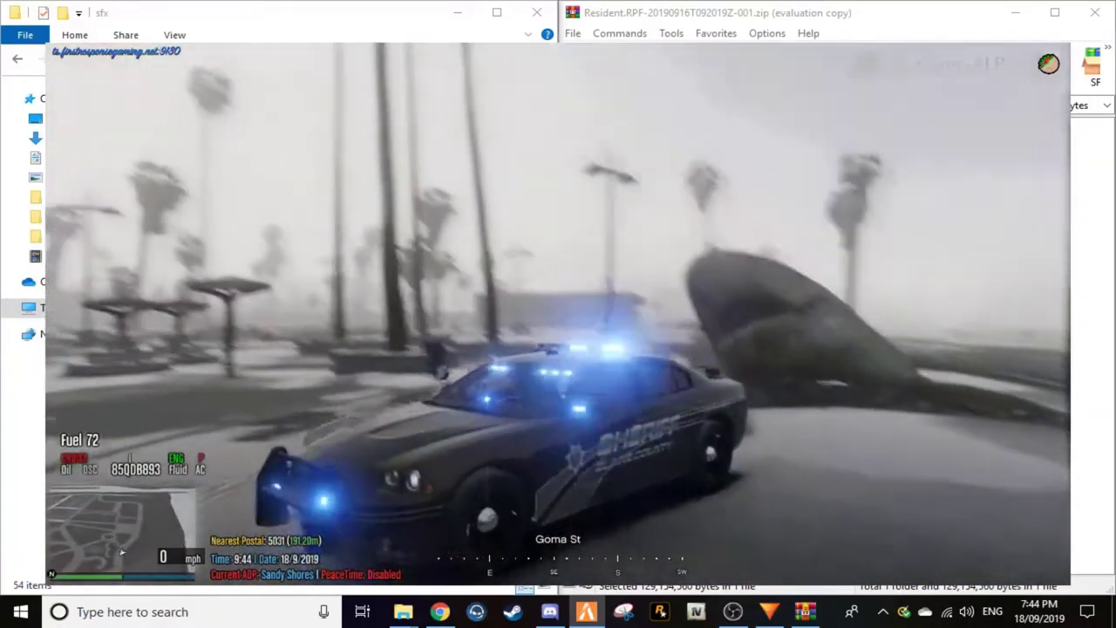
pyautogui.press('w')
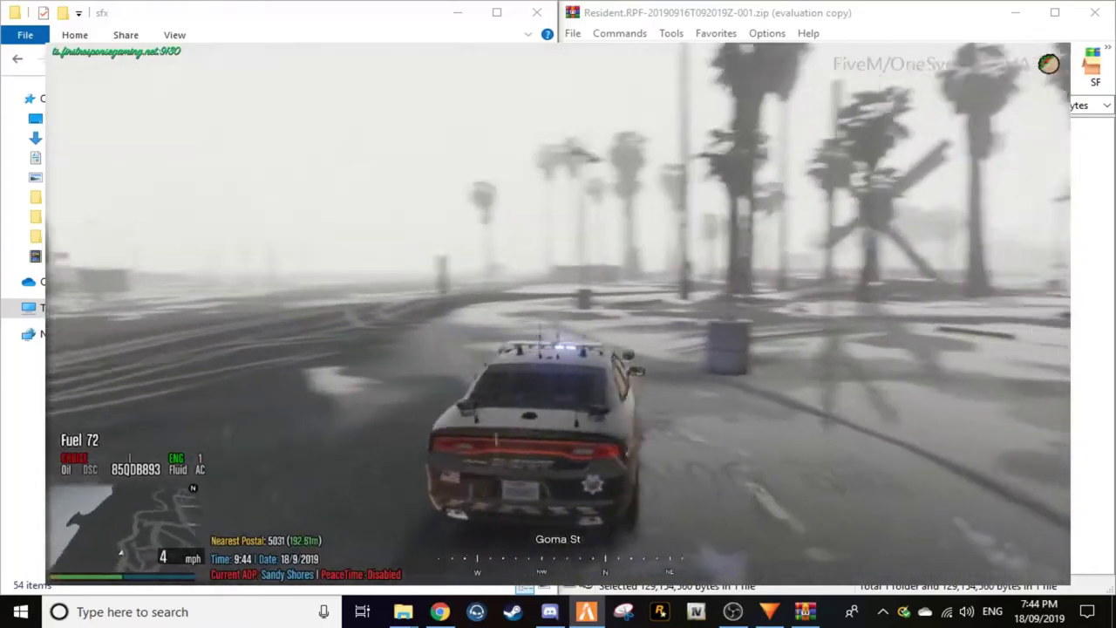
pyautogui.press('w')
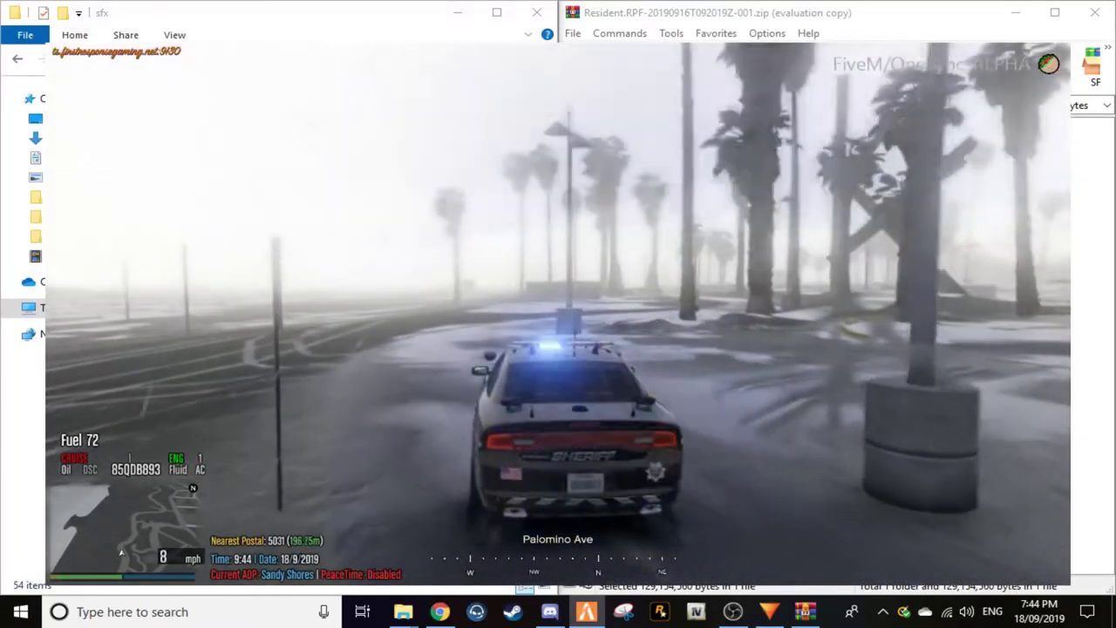
pyautogui.press('d')
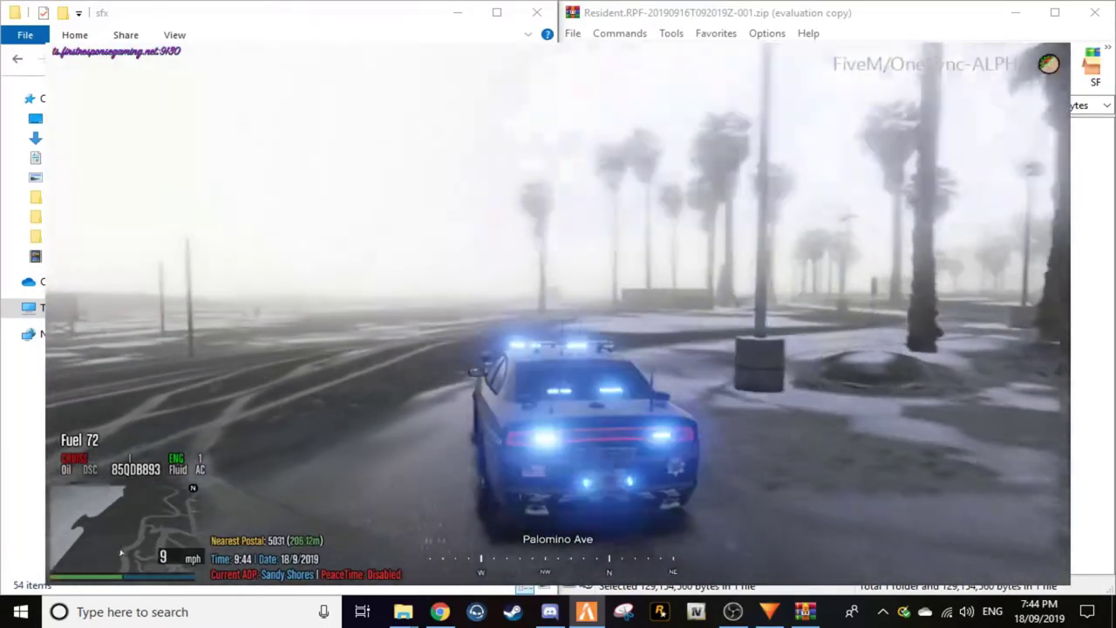
pyautogui.press('s')
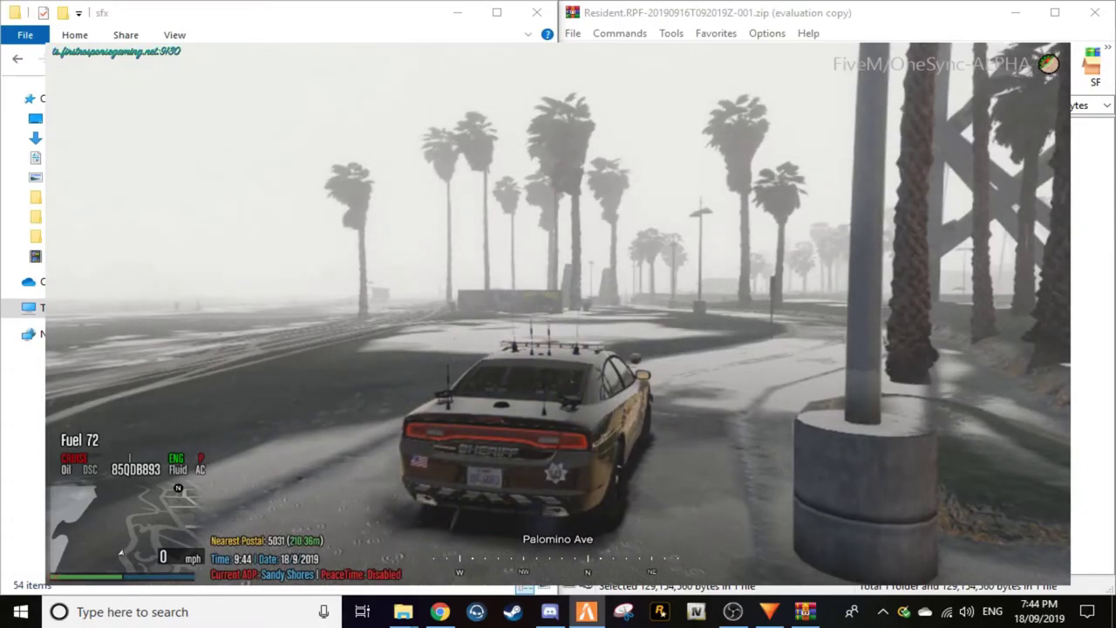
pyautogui.press('w')
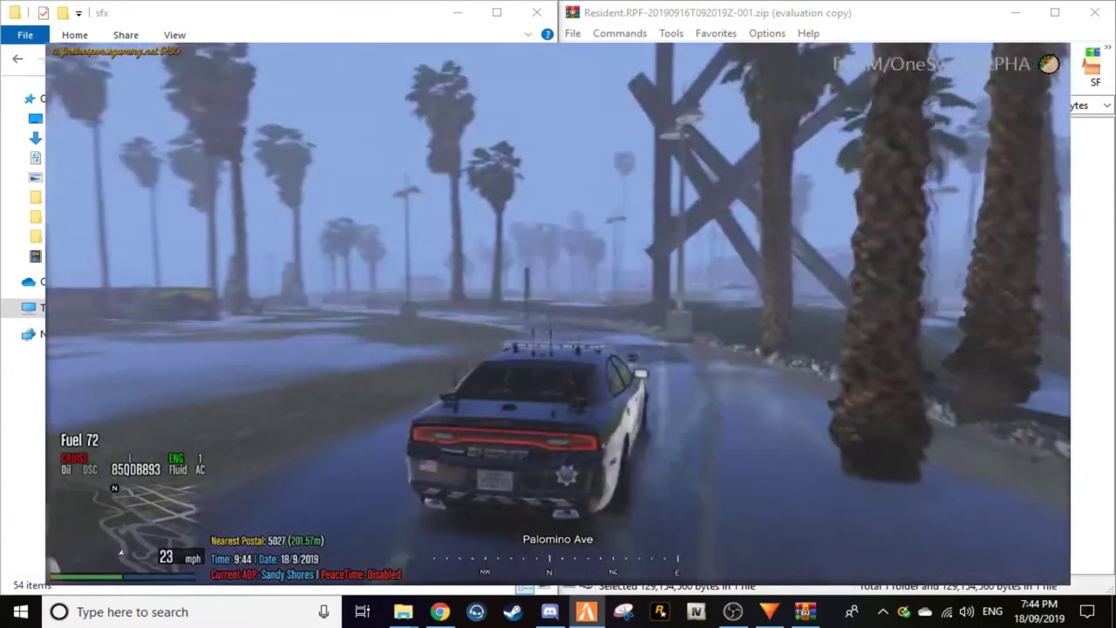
pyautogui.press('e')
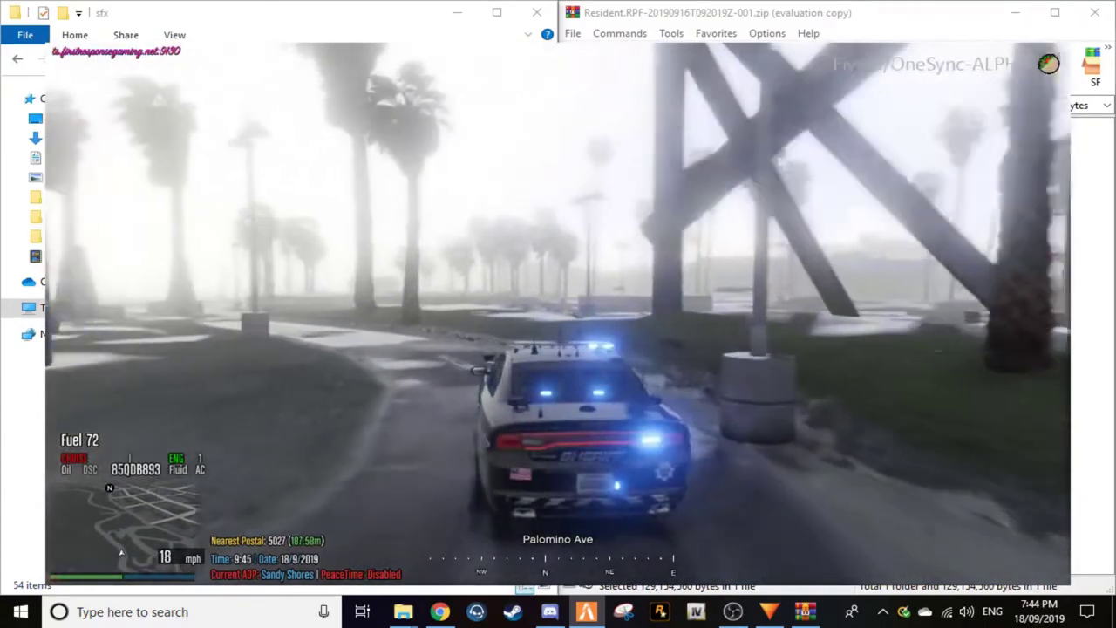
pyautogui.press('s')
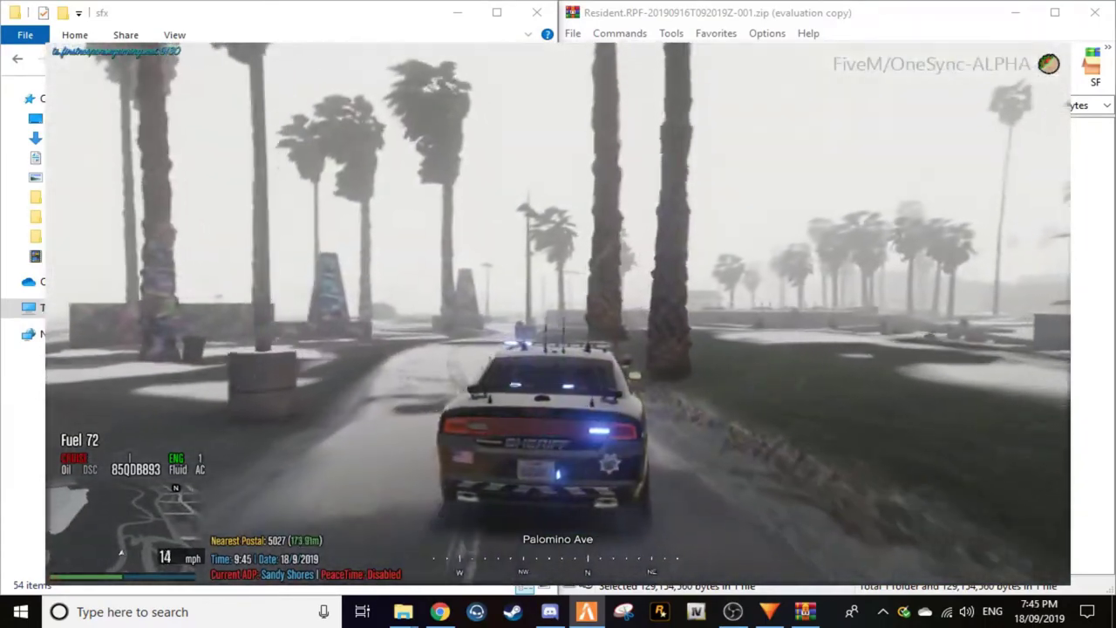
pyautogui.press('w')
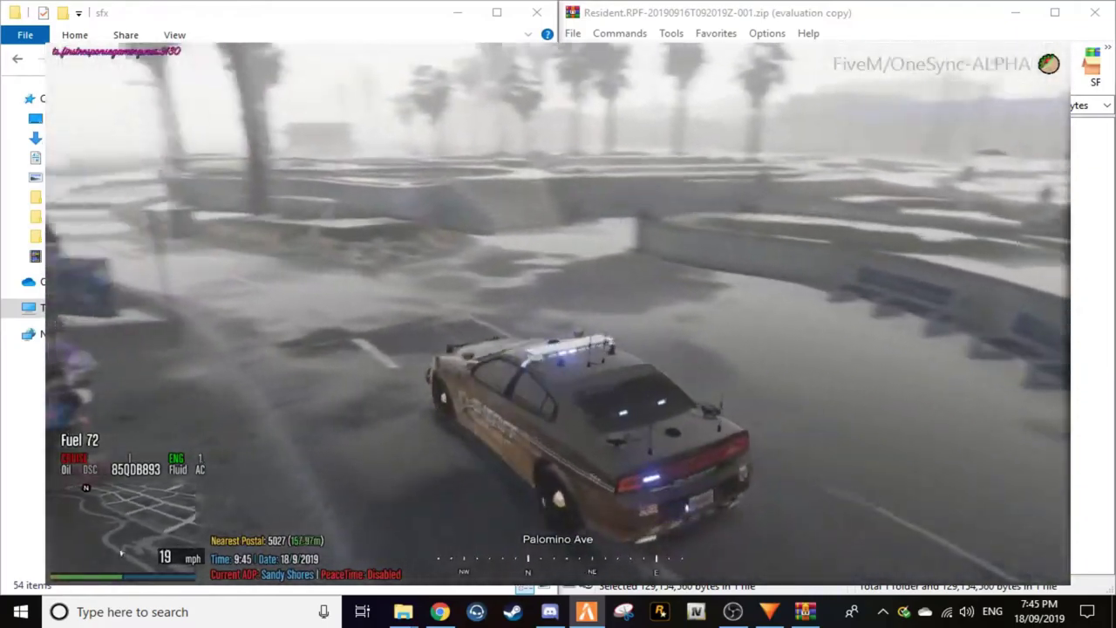
# Step: Spawn an Ambulance from the Emergency class of the vehicle spawner and close the menu
pyautogui.press('m')
pyautogui.press('Return')
pyautogui.press('BackSpace')
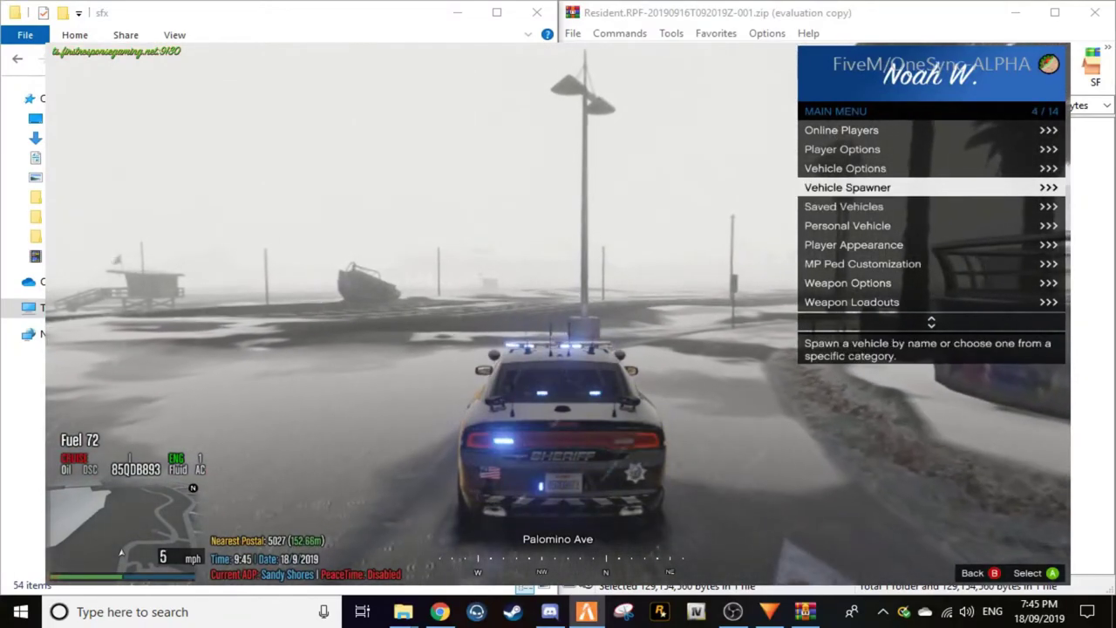
pyautogui.press('Up')
pyautogui.press('Return')
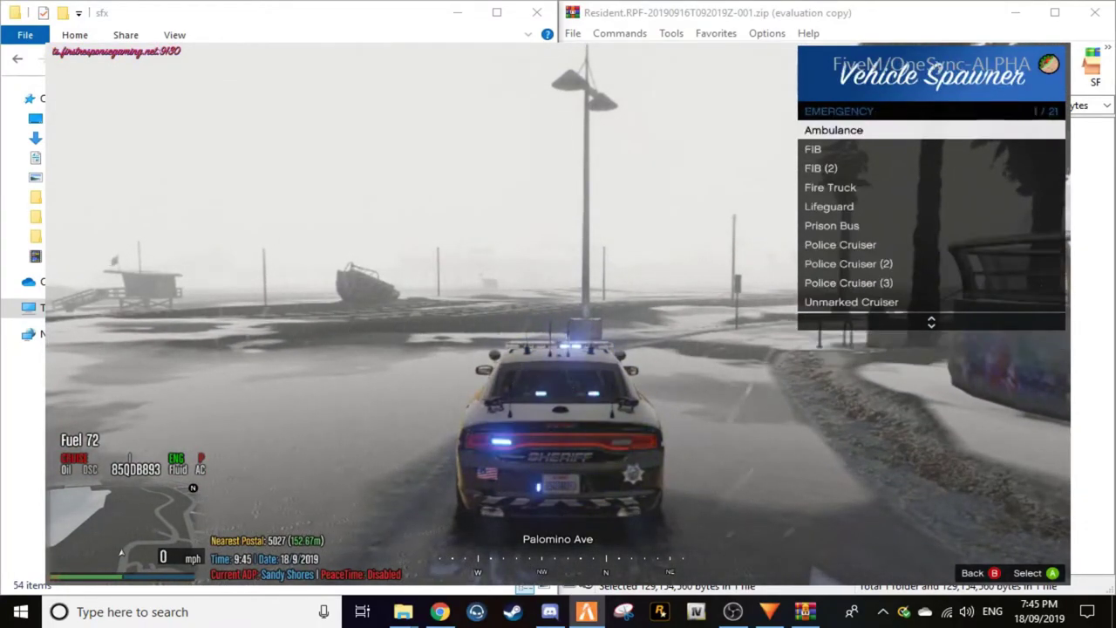
pyautogui.press('Return')
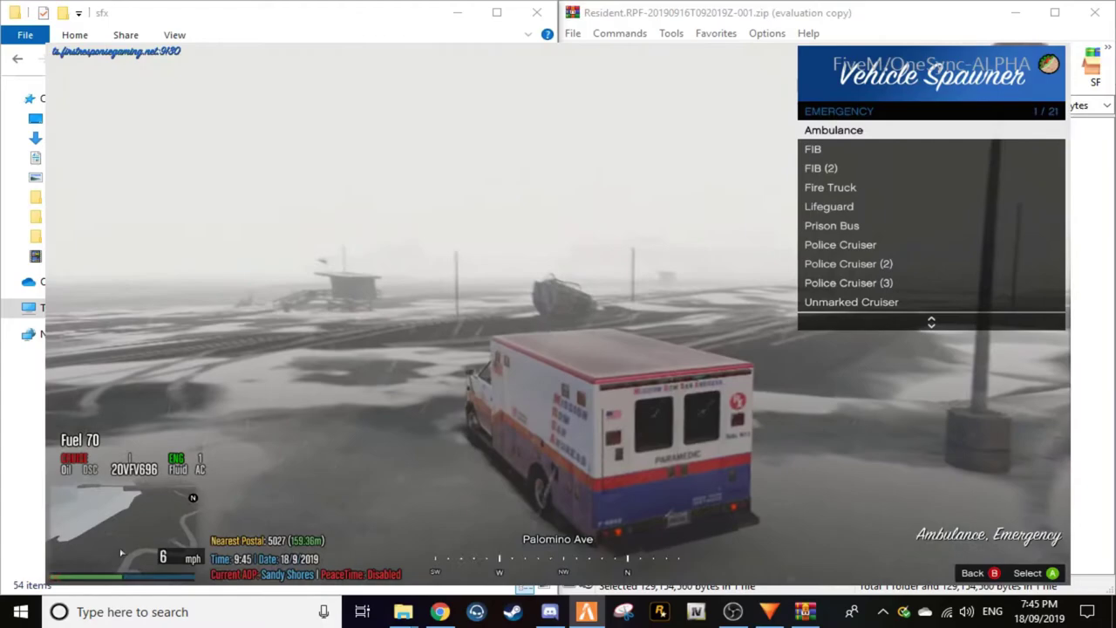
pyautogui.press('BackSpace')
pyautogui.press('BackSpace')
pyautogui.press('BackSpace')
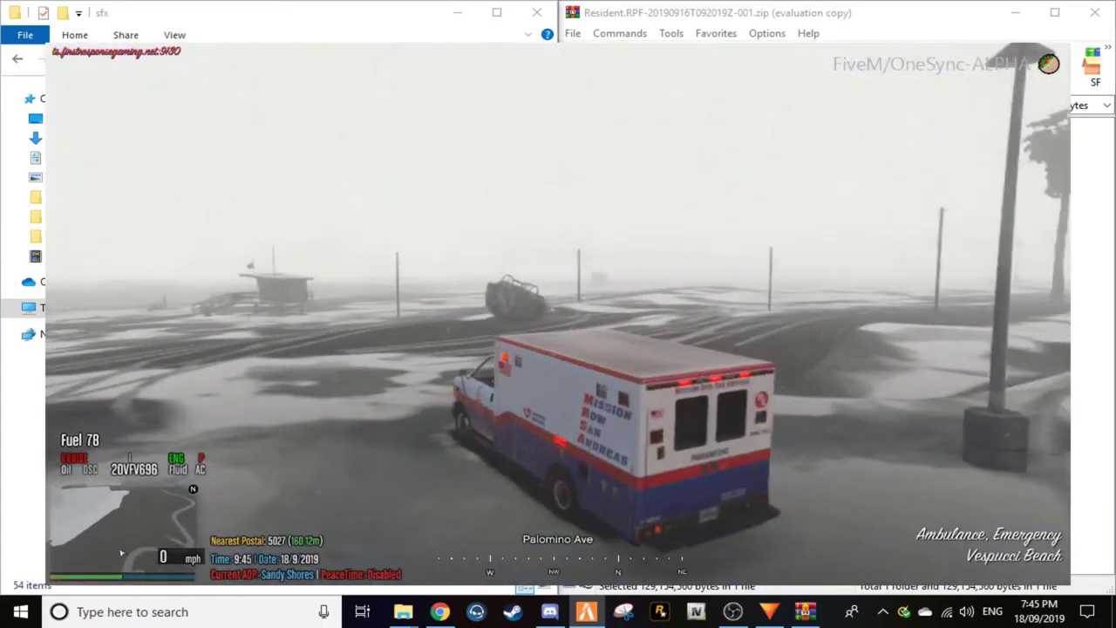
# Step: Drive the ambulance around the beach with its emergency lights on to test its siren, and brake to a stop
pyautogui.press('w')
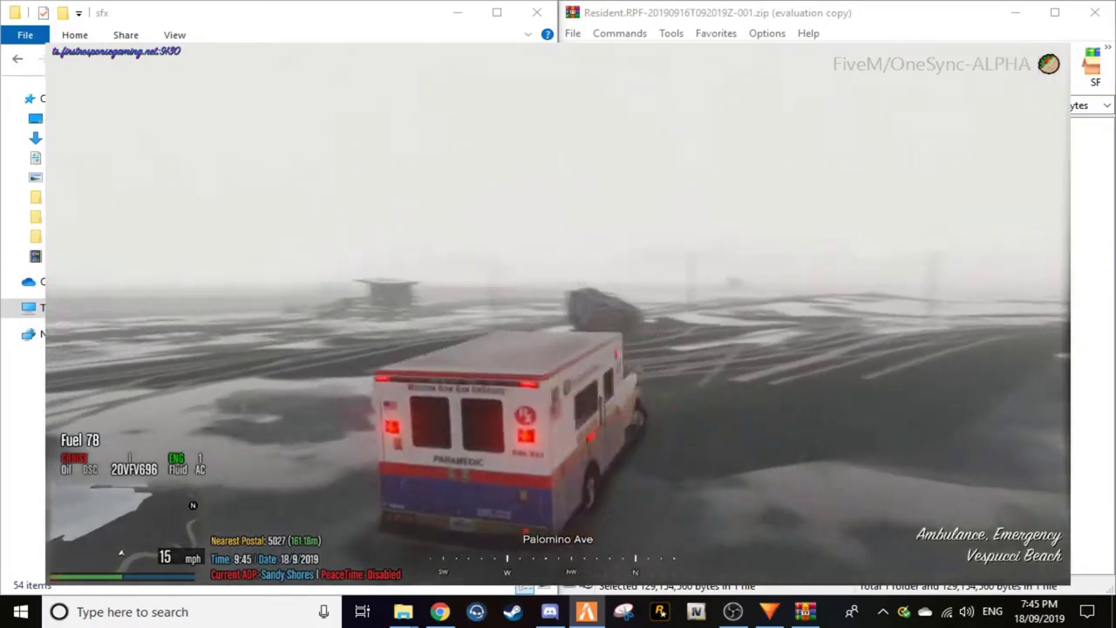
pyautogui.press('w')
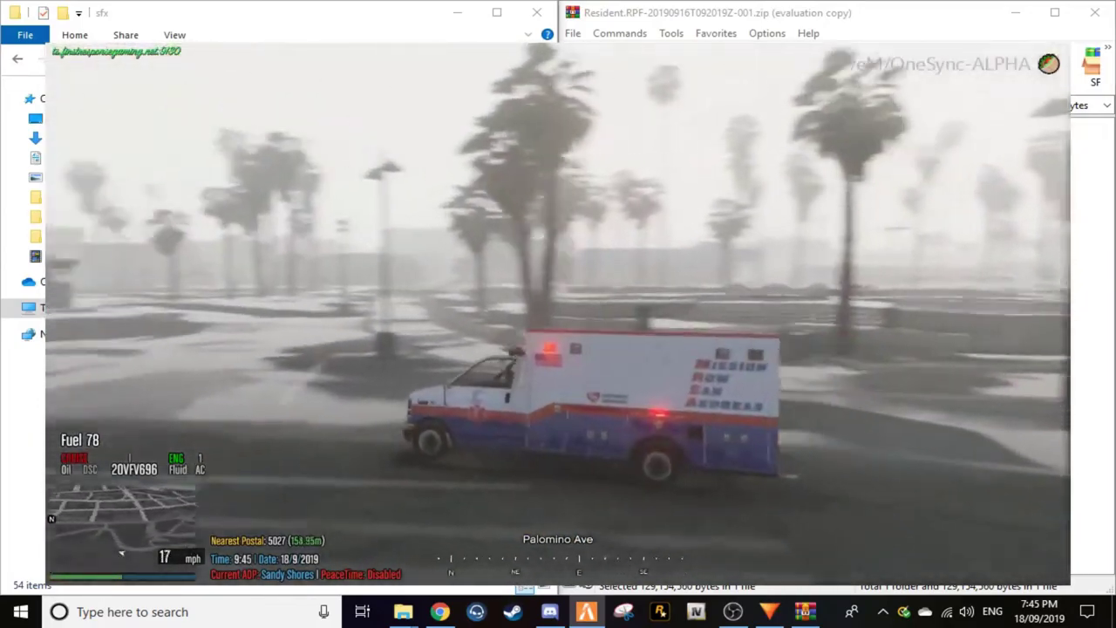
pyautogui.press('d')
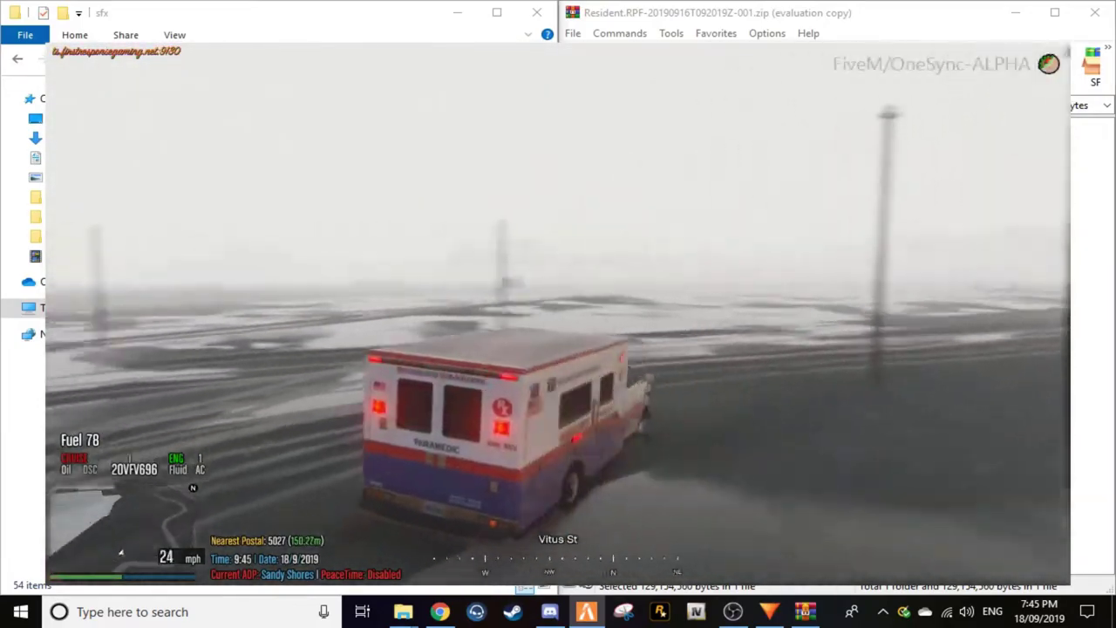
pyautogui.press('s')
# Step: Spawn a Fire Truck from the Emergency class of the vehicle spawner and close the menu
pyautogui.press('m')
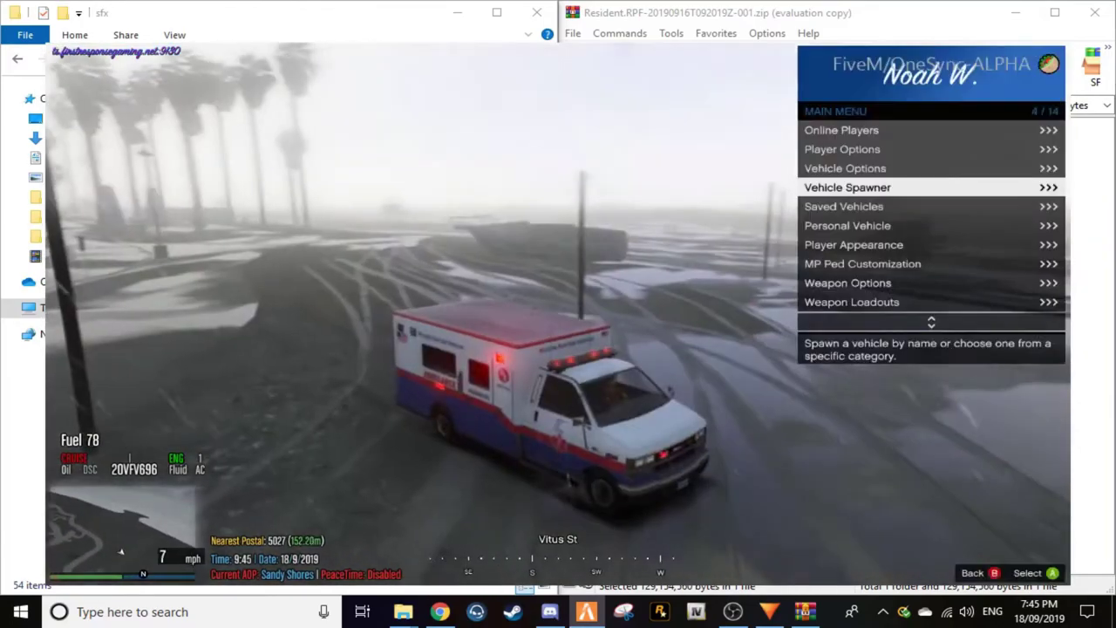
pyautogui.press('Return')
pyautogui.press('Return')
pyautogui.press('Down')
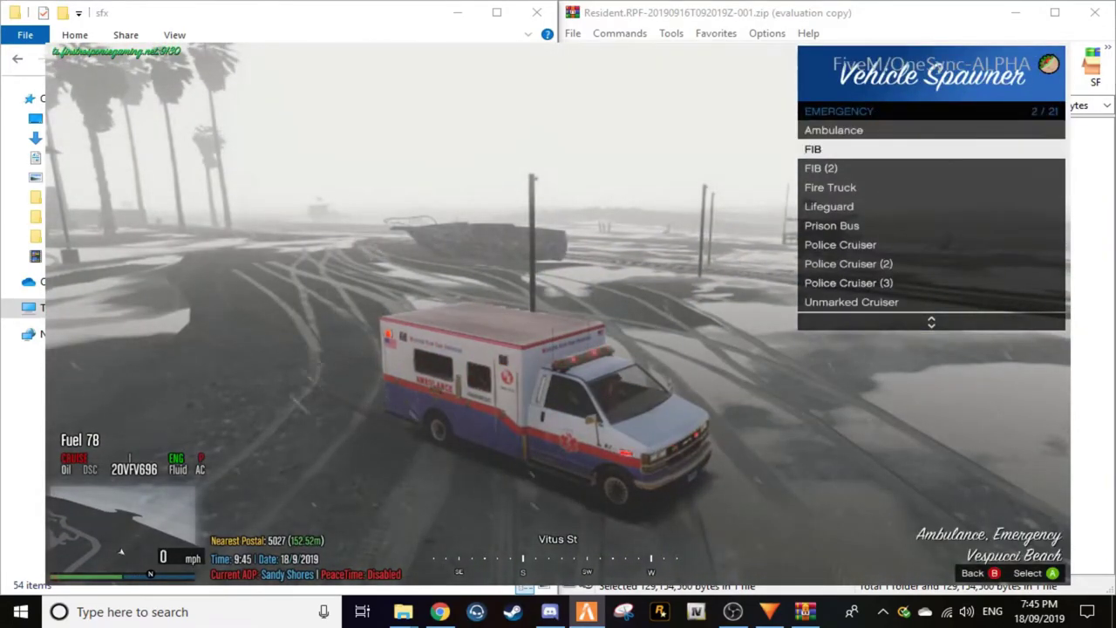
pyautogui.press('Down')
pyautogui.press('Down')
pyautogui.press('Return')
pyautogui.press('BackSpace')
pyautogui.press('BackSpace')
pyautogui.press('BackSpace')
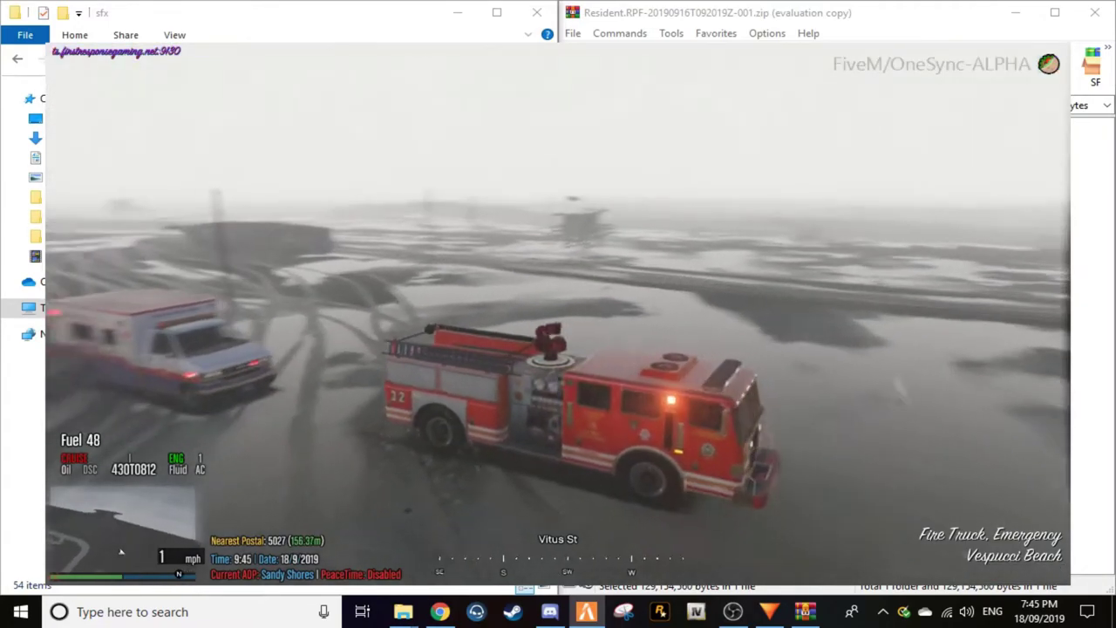
# Step: Drive the fire truck across the beach towards Conquistador St with its emergency lights on to test its siren
pyautogui.press('z')
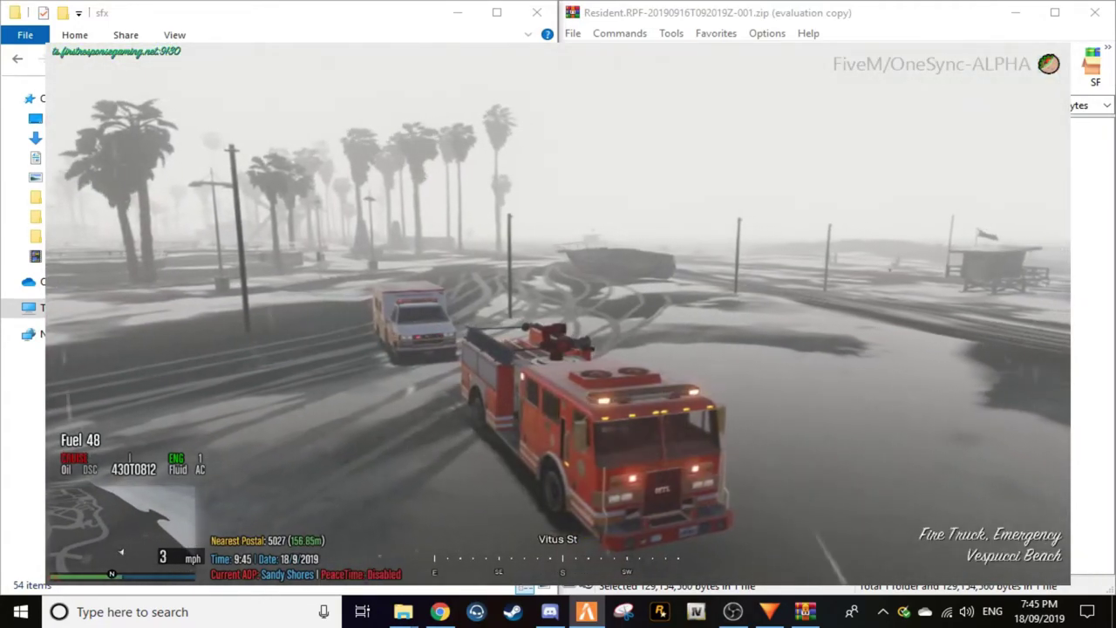
pyautogui.press('w')
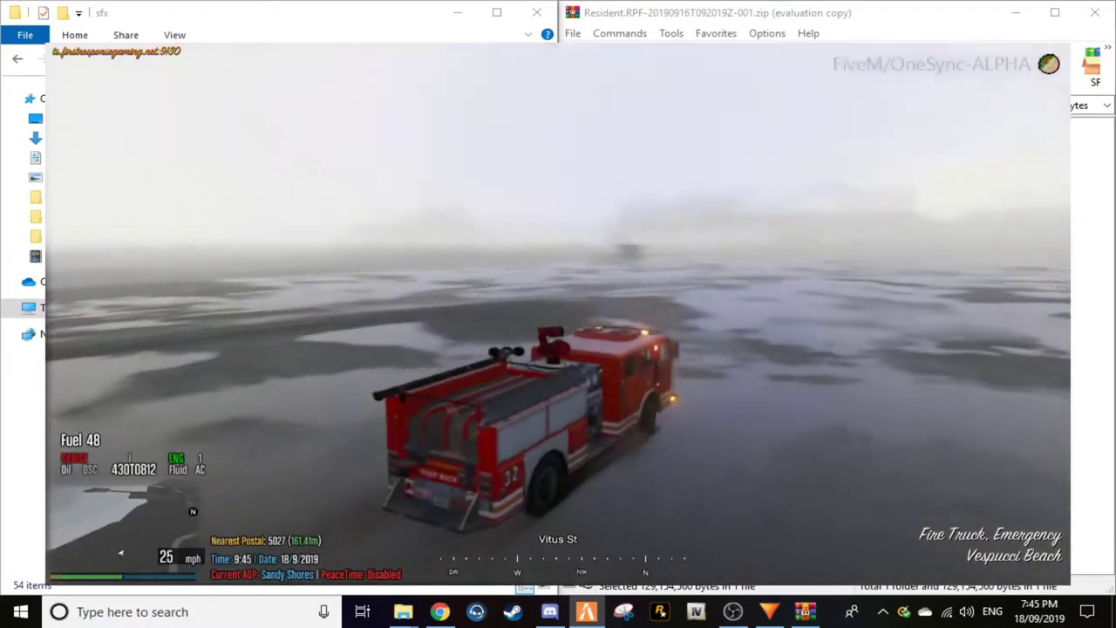
pyautogui.press('w')
pyautogui.press('a')
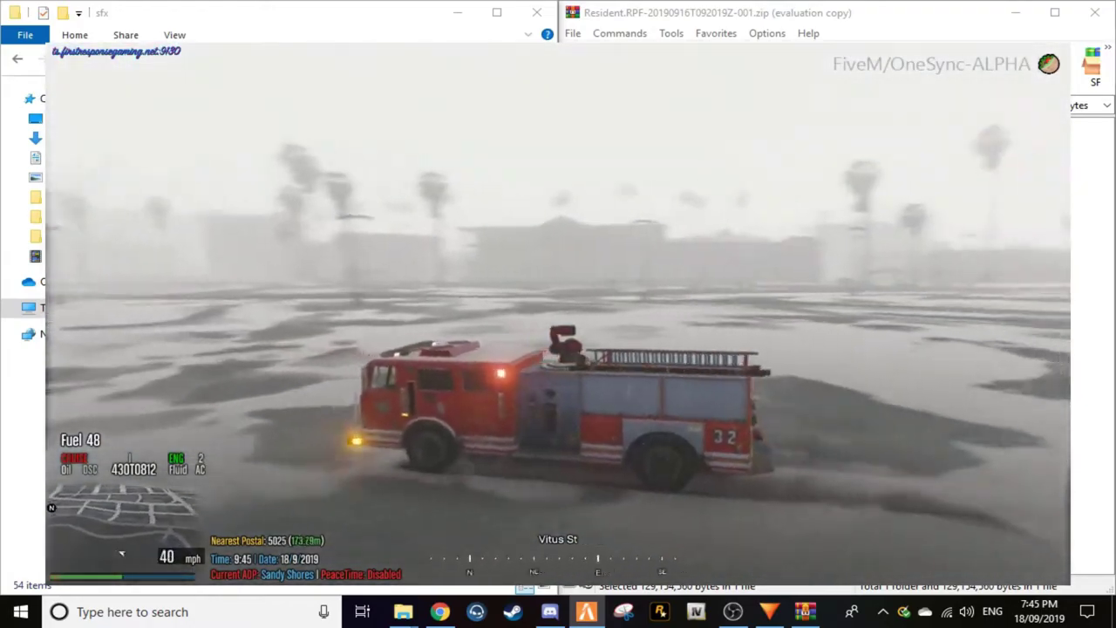
pyautogui.press('w')
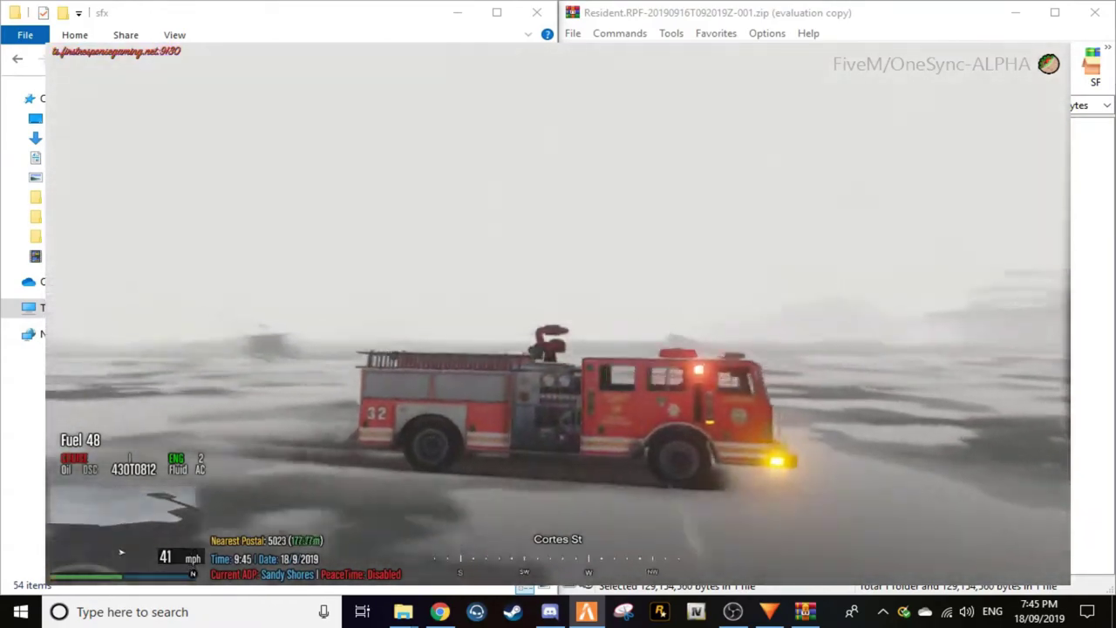
pyautogui.press('w')
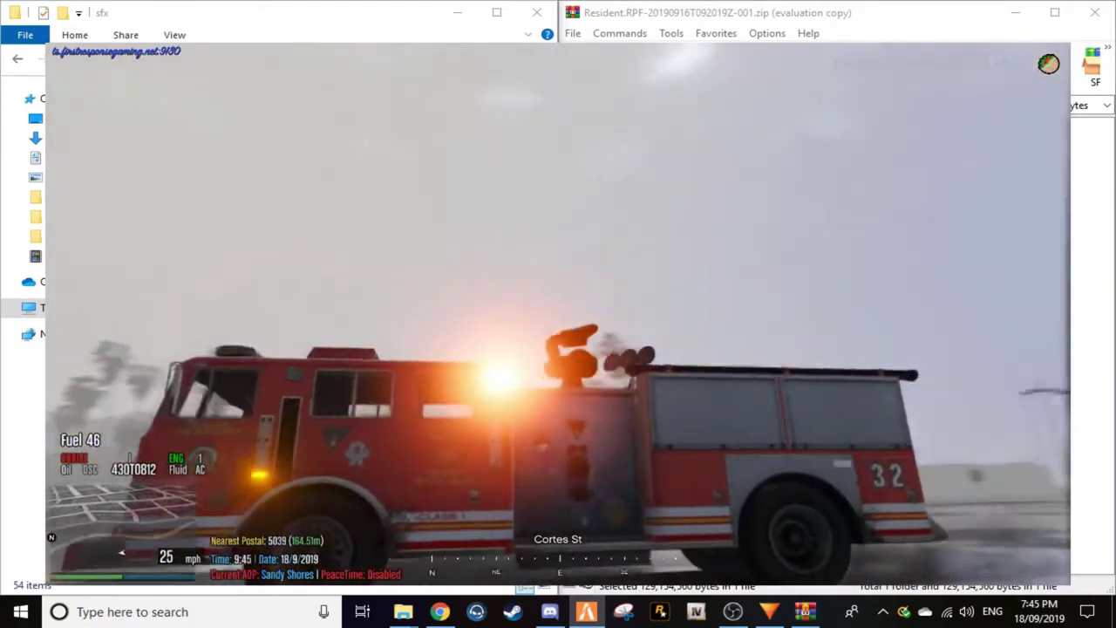
pyautogui.press('w')
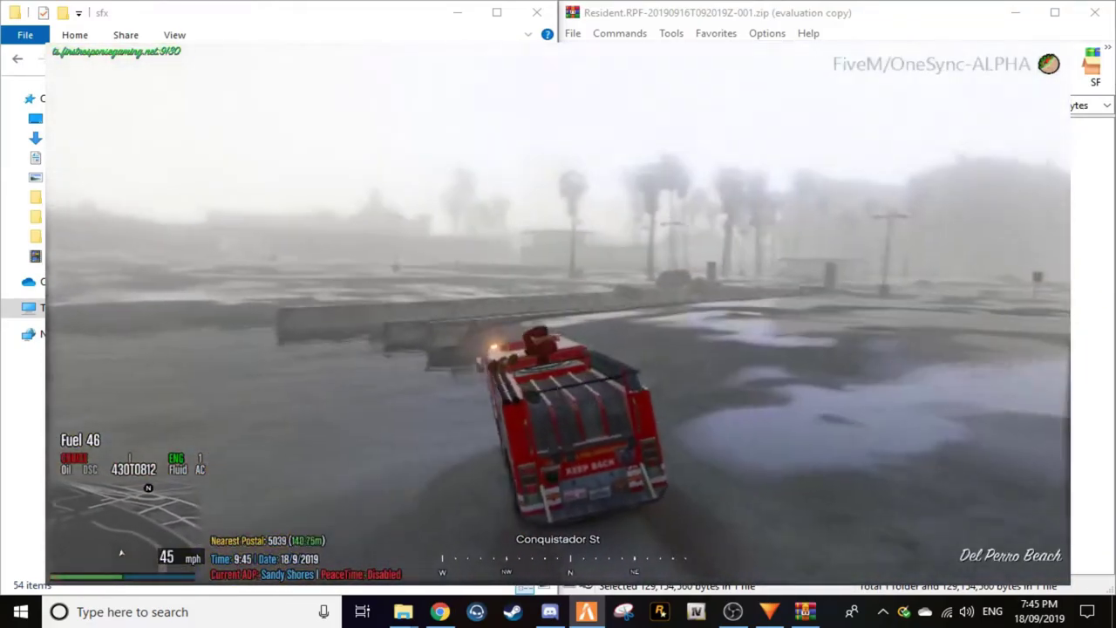
pyautogui.press('s')
pyautogui.press('s')
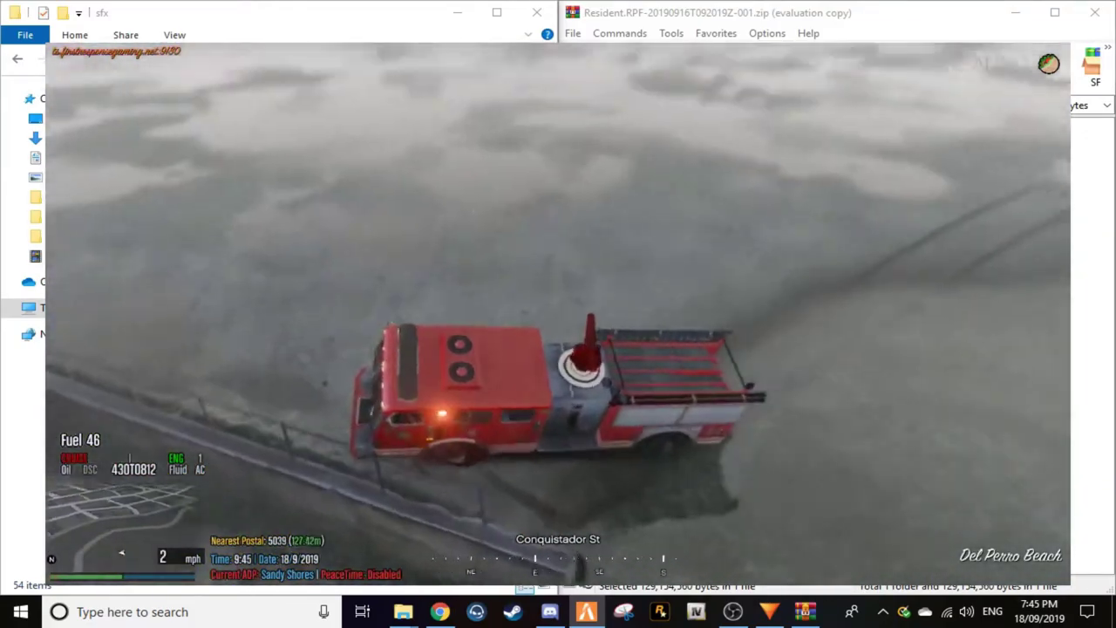
pyautogui.press('w')
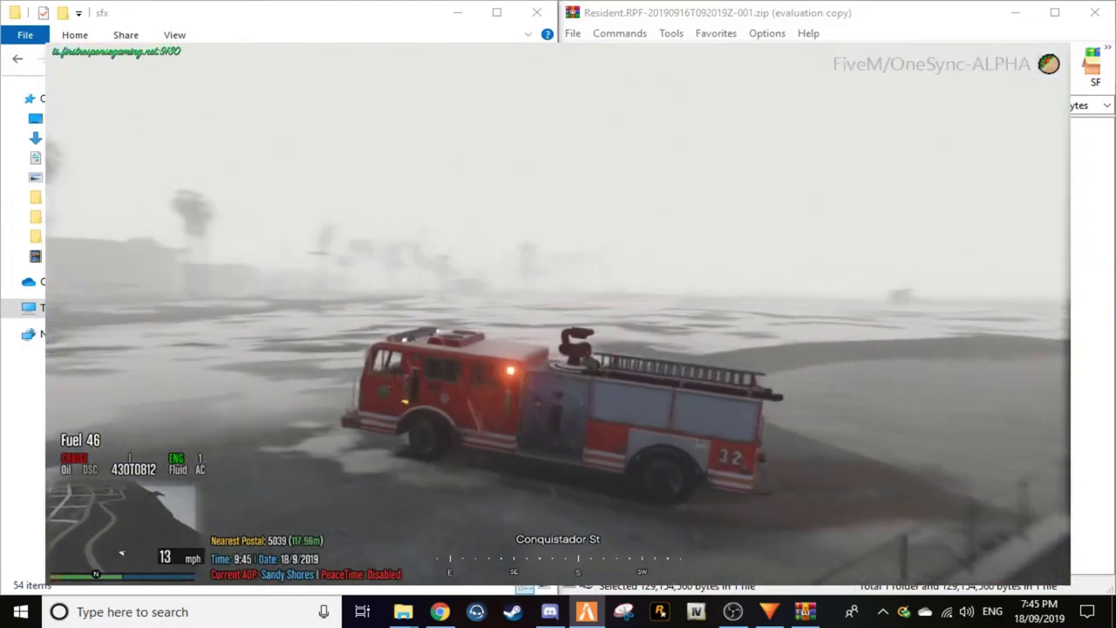
pyautogui.press('w')
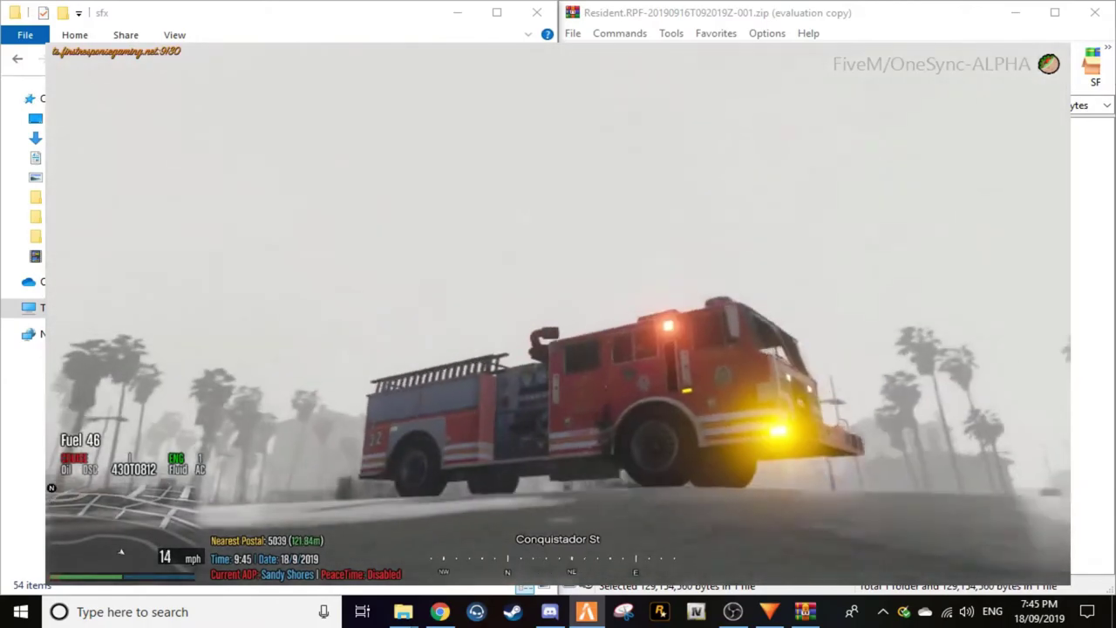
# Step: Spawn the Lifeguard vehicle from the Emergency class of the vehicle spawner and close the menu
pyautogui.press('m')
pyautogui.press('Return')
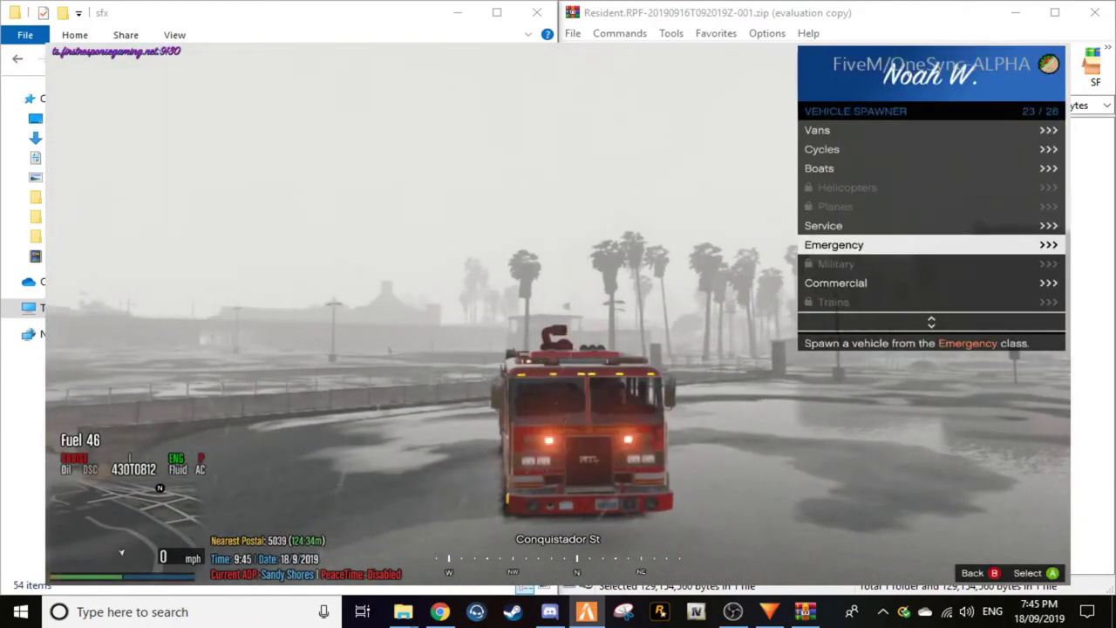
pyautogui.press('Return')
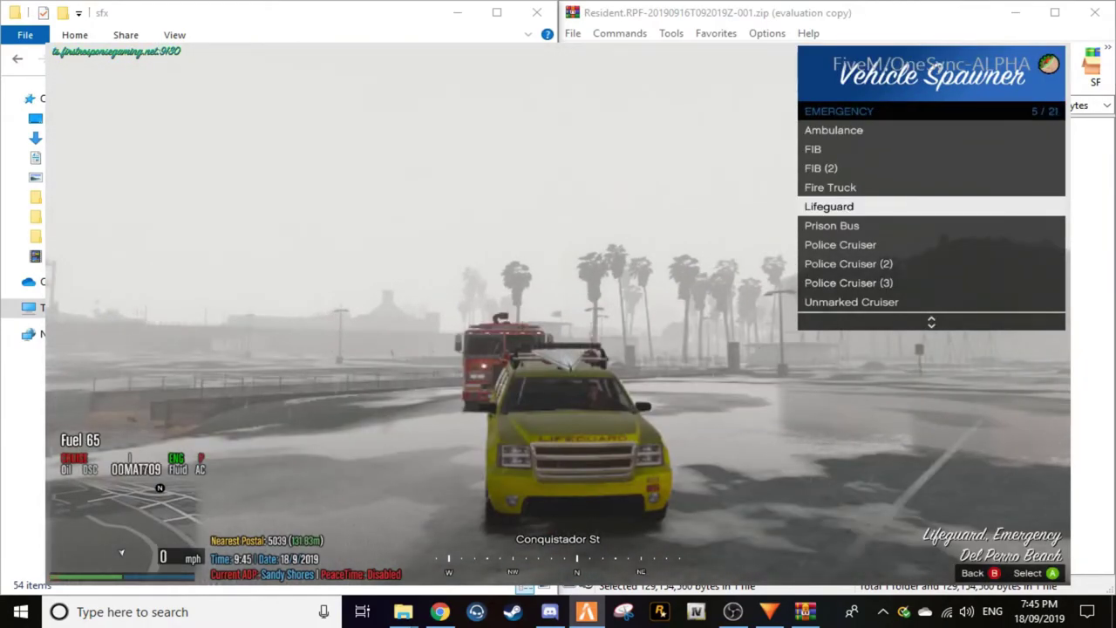
pyautogui.press('BackSpace')
pyautogui.press('BackSpace')
pyautogui.press('BackSpace')
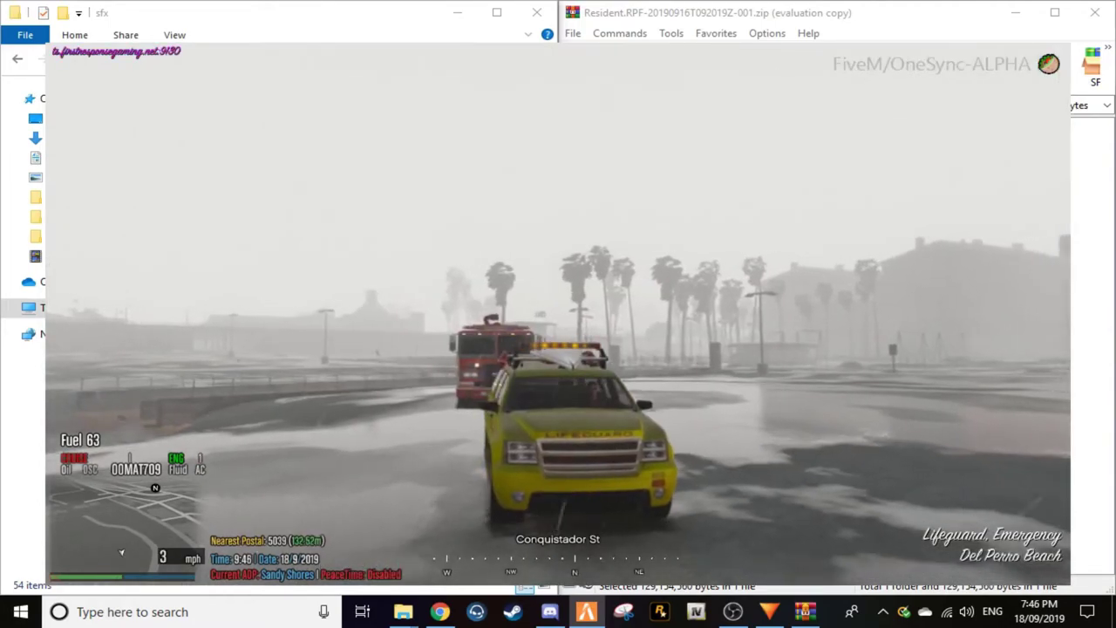
# Step: Drive the Lifeguard vehicle around Vespucci Beach with its emergency lights on to test its siren, and brake to a stop on Cortes St
pyautogui.press('w')
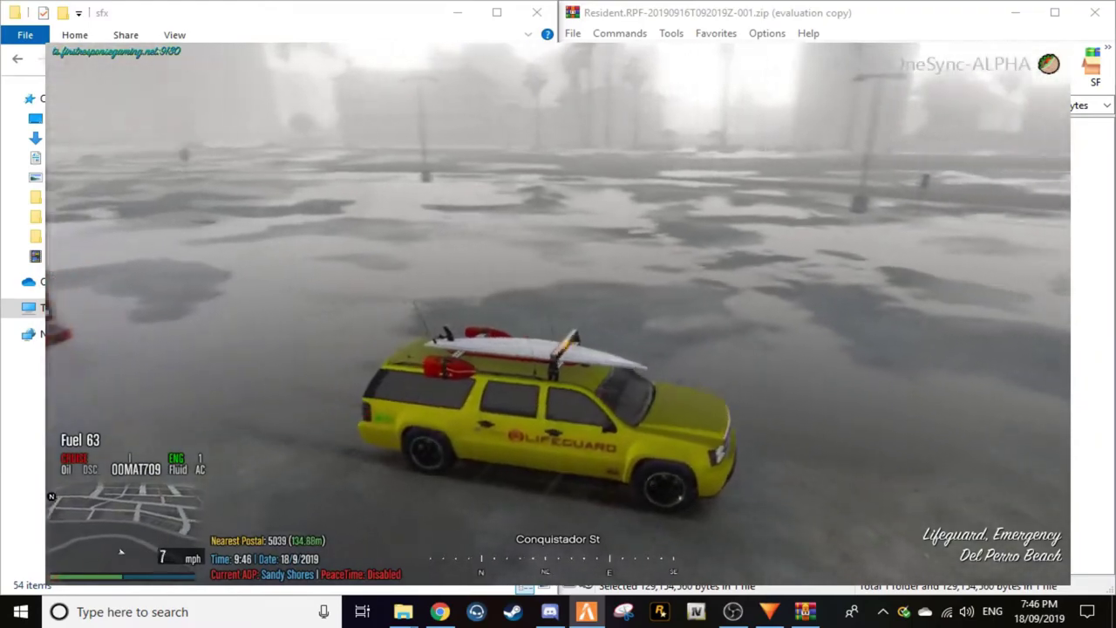
pyautogui.press('a')
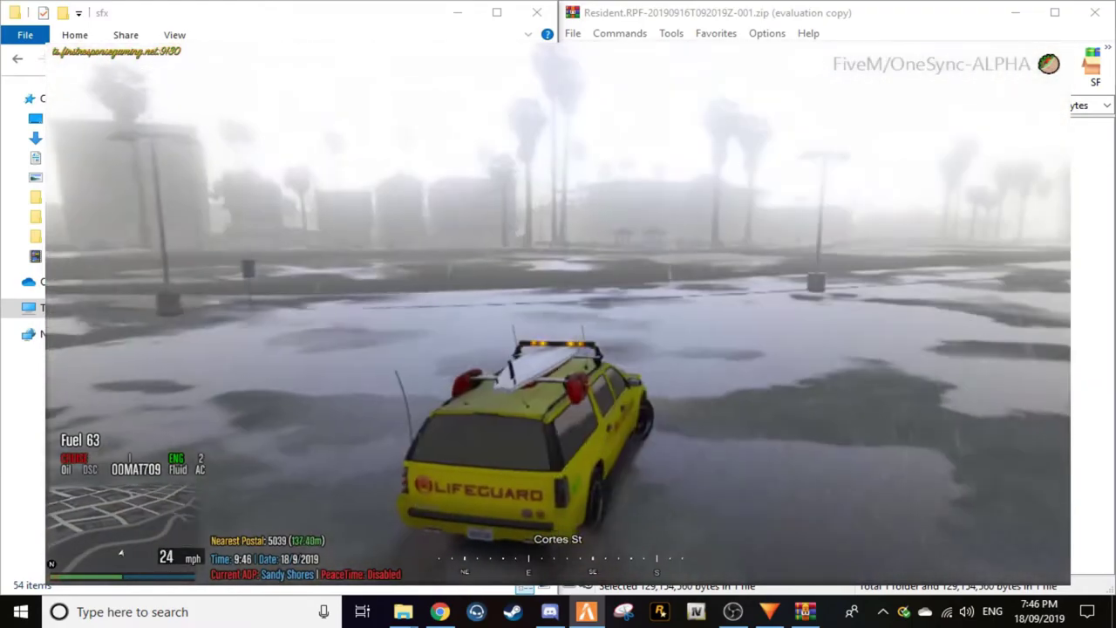
pyautogui.press('d')
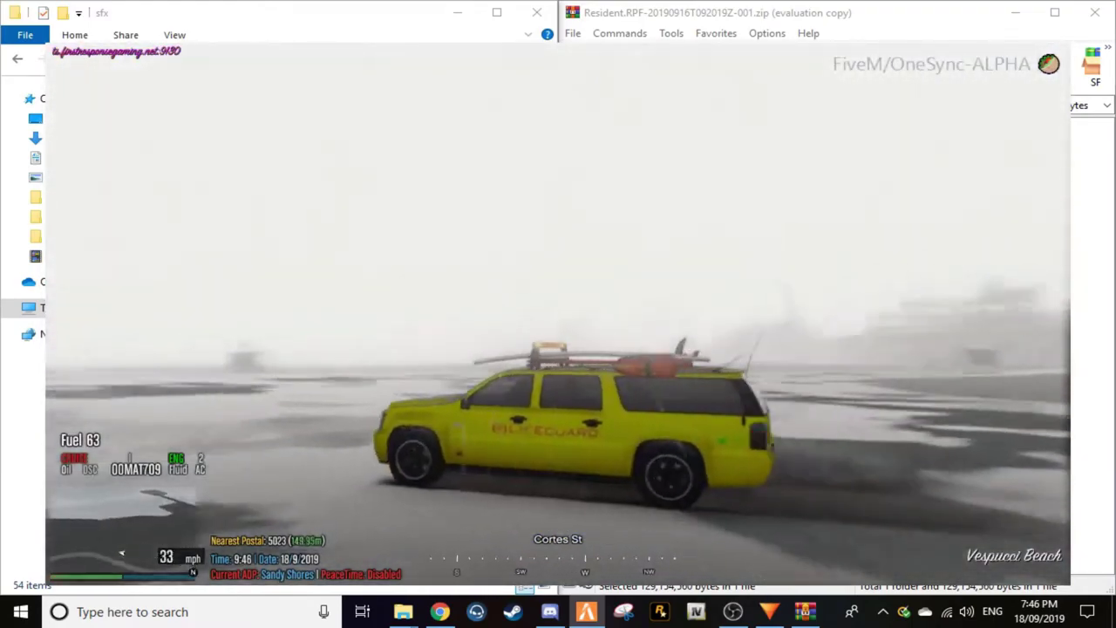
pyautogui.press('a')
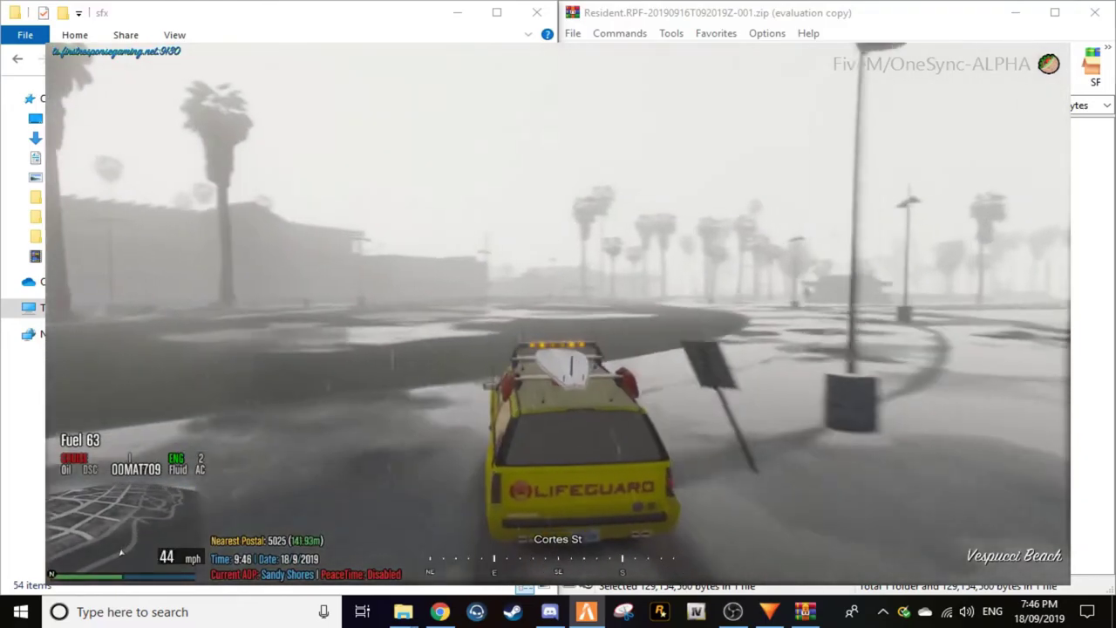
pyautogui.press('d')
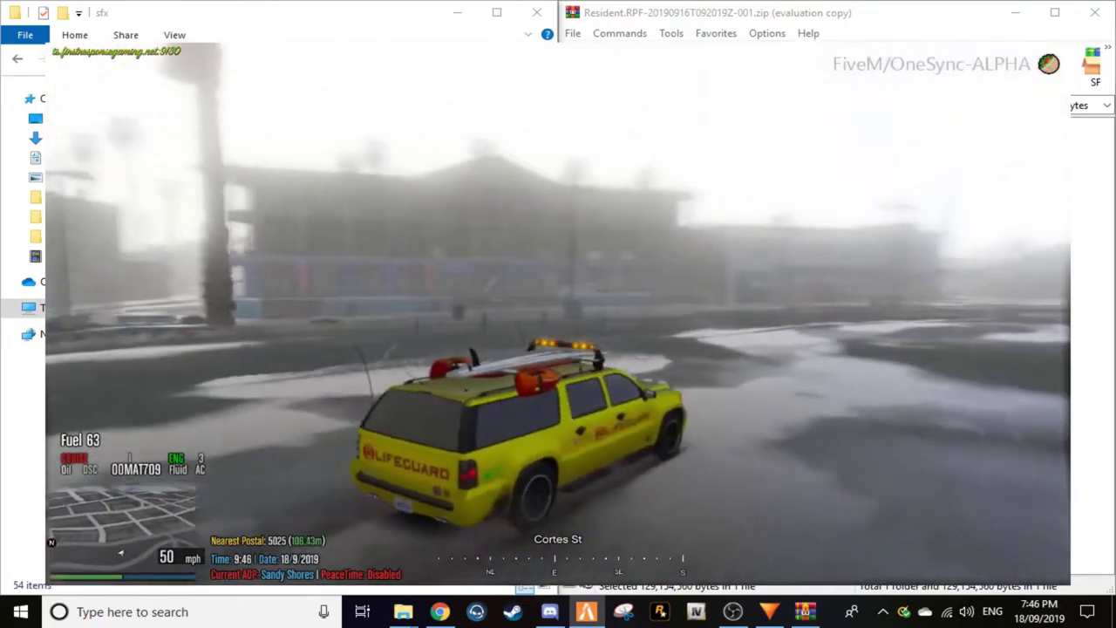
pyautogui.press('d')
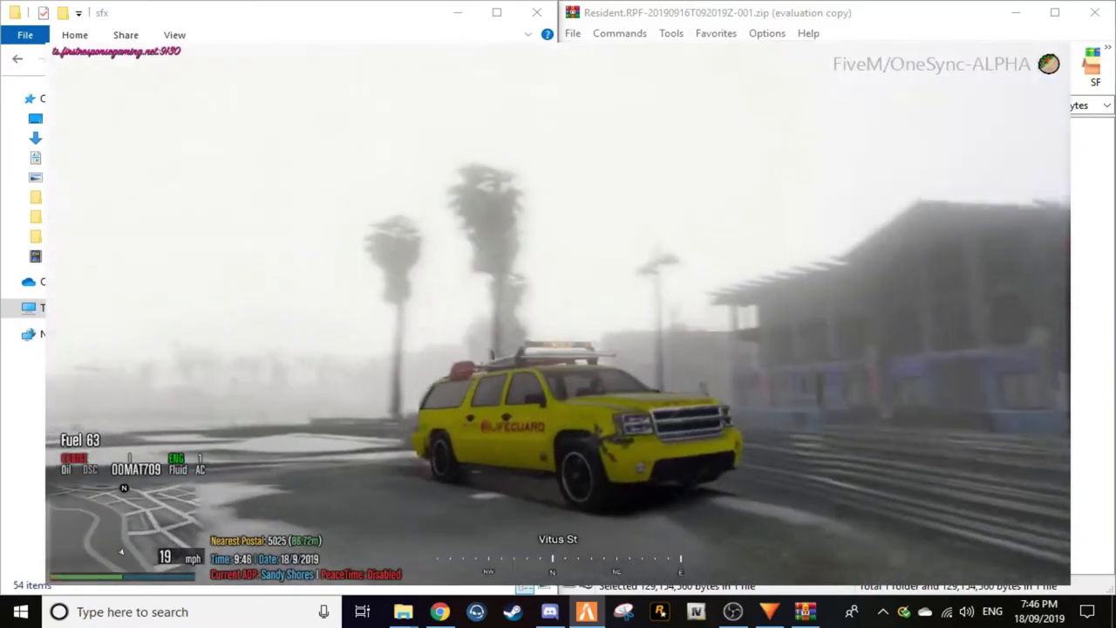
pyautogui.press('d')
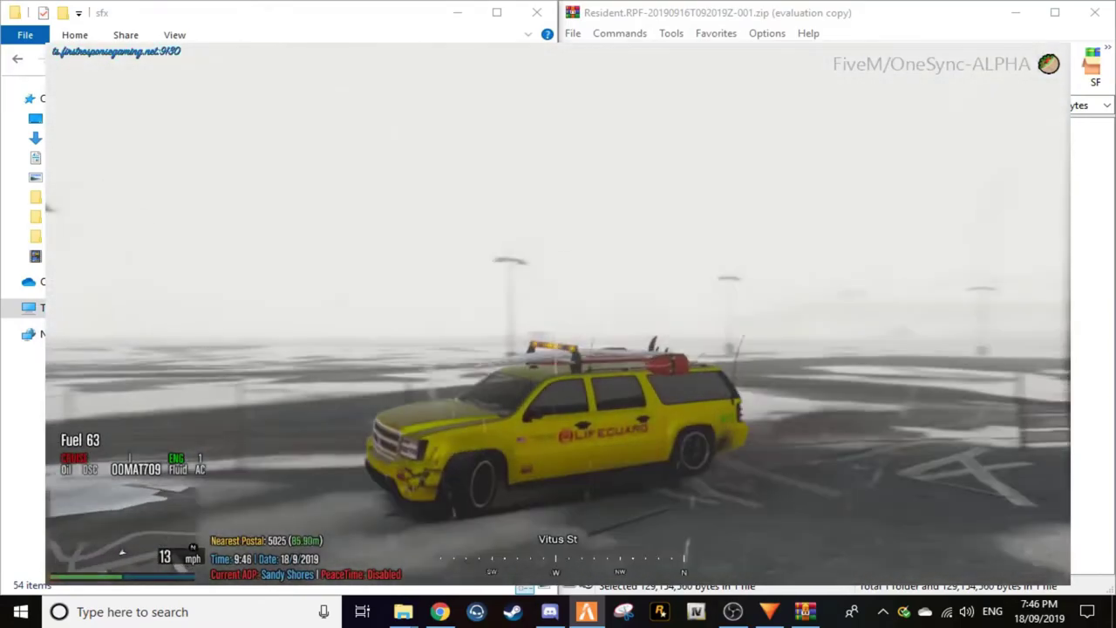
pyautogui.press('w')
pyautogui.press('d')
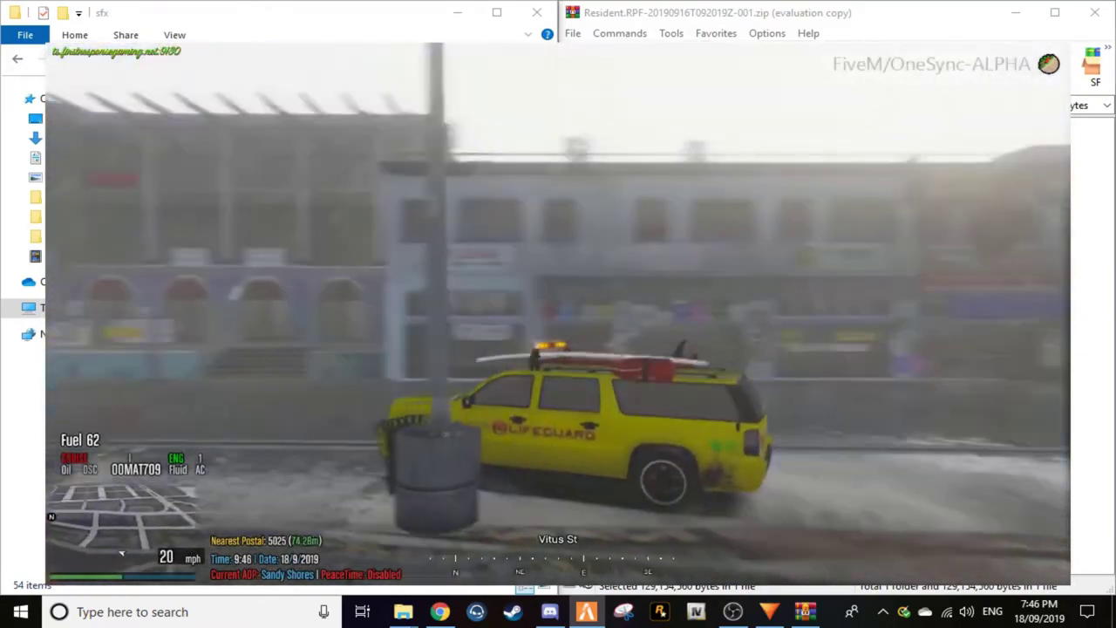
pyautogui.press('w')
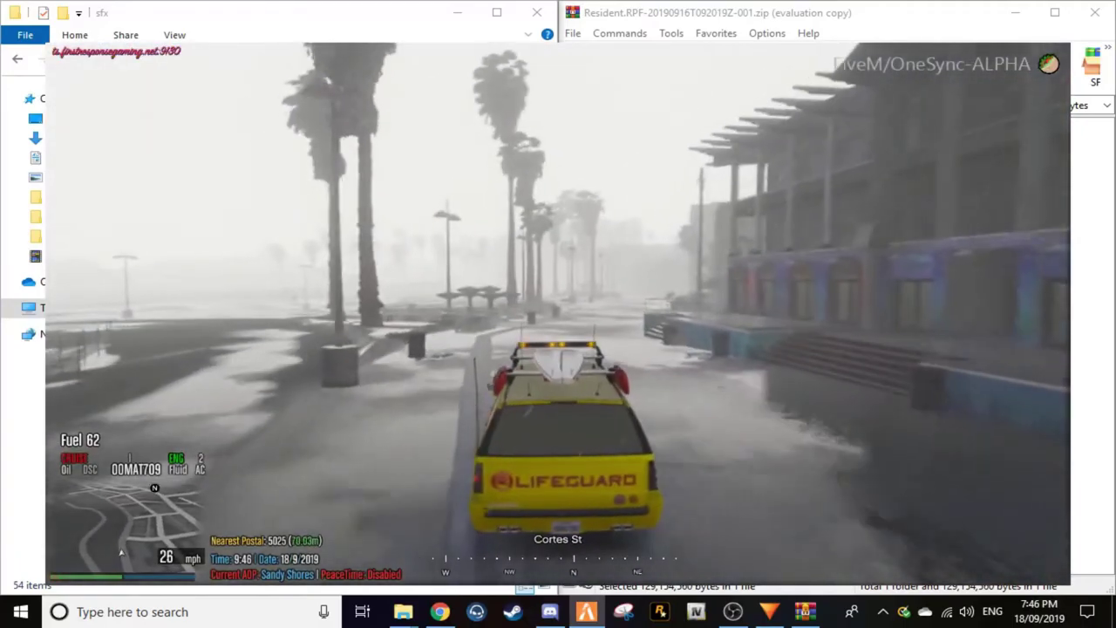
pyautogui.press('F1')
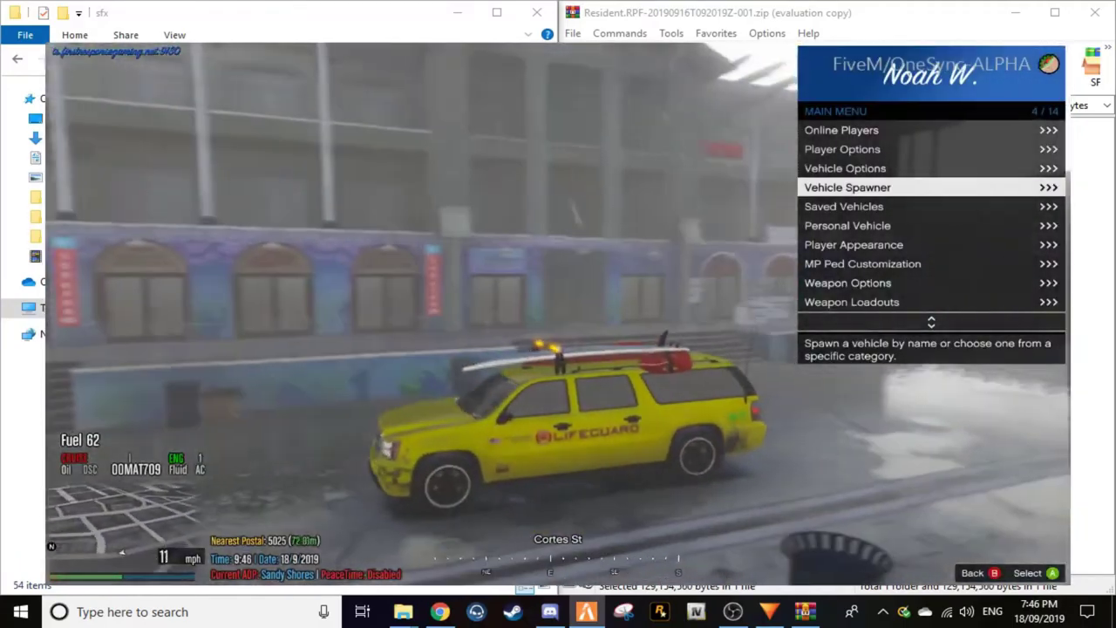
pyautogui.press('F1')
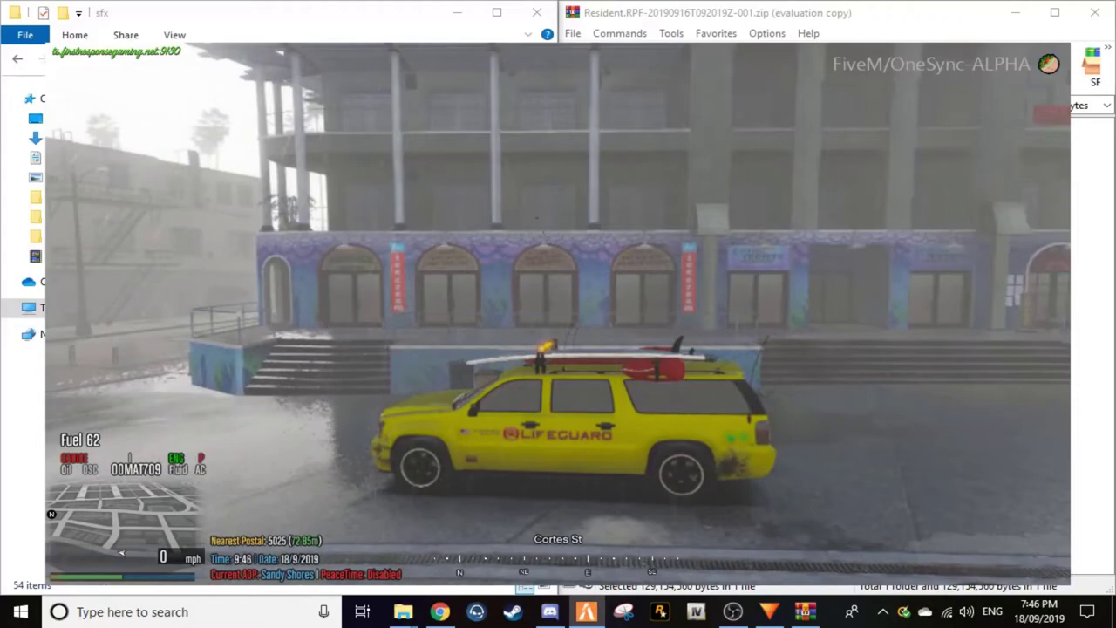
# Step: Quit FiveM by running the QUIT command in its console
pyautogui.press('F8')
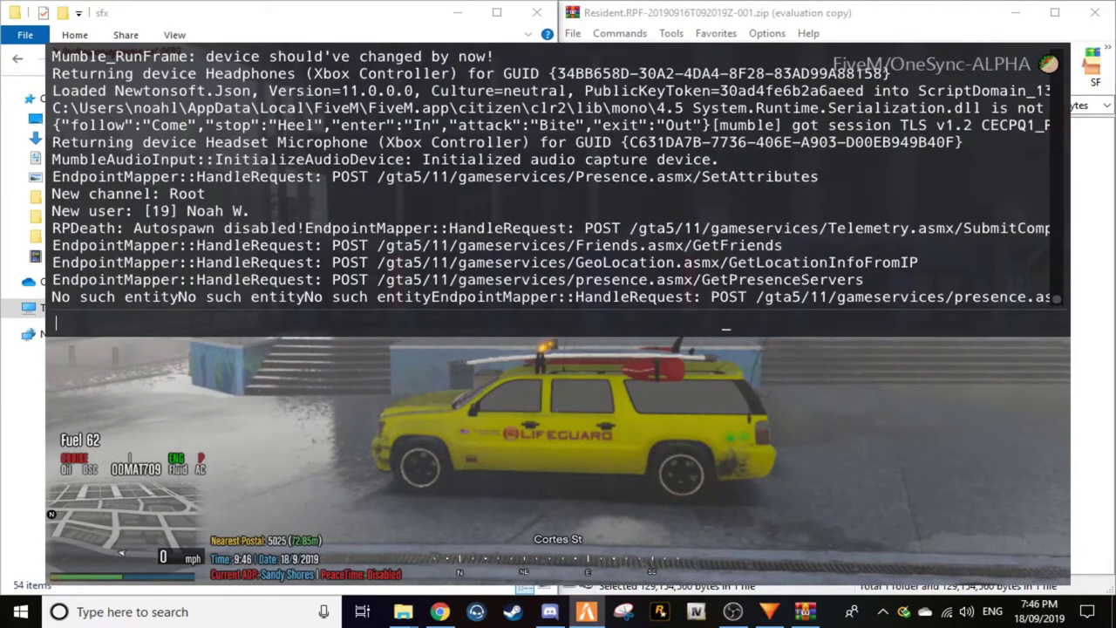
pyautogui.write('QUIT')
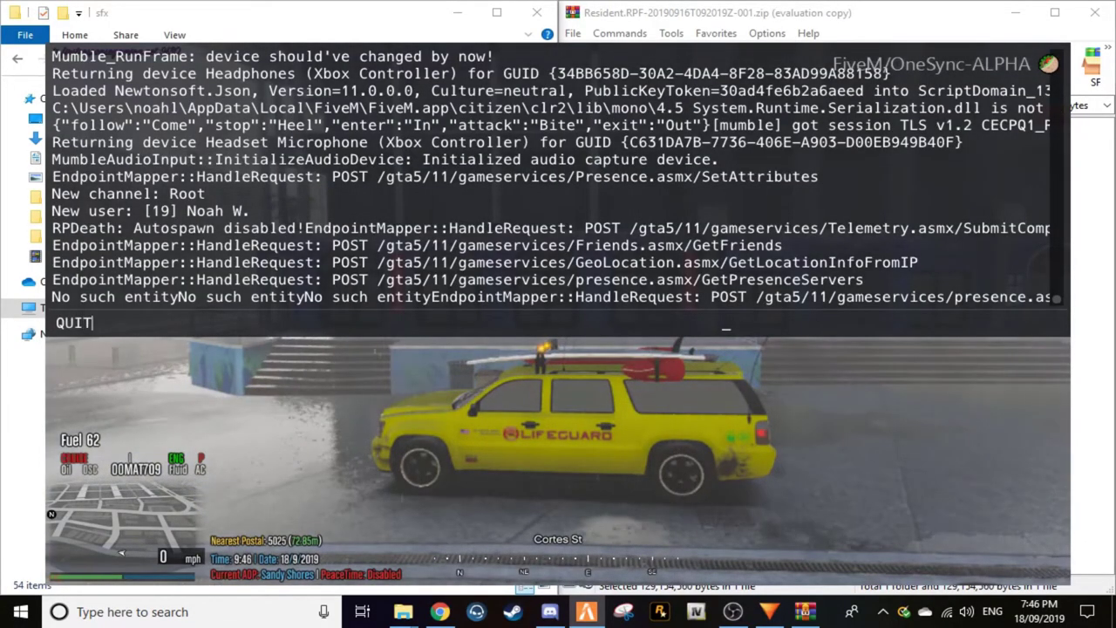
pyautogui.press('Return')
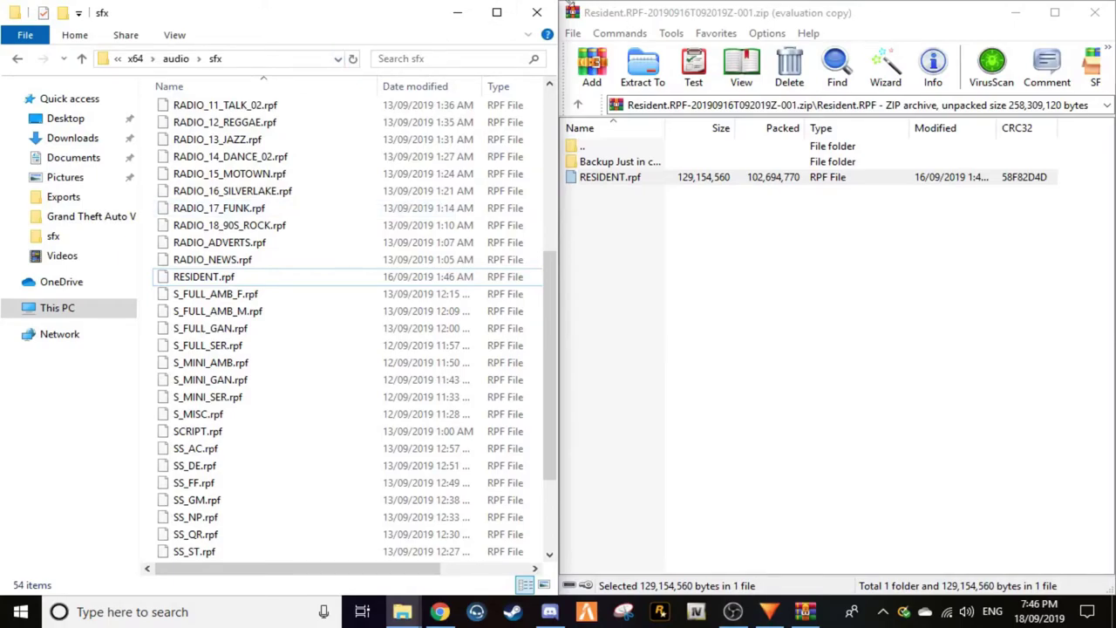
# Step: Close the sfx folder and the Resident.RPF archive windows, and open a new browser tab in Chrome
pyautogui.click(541, 10)
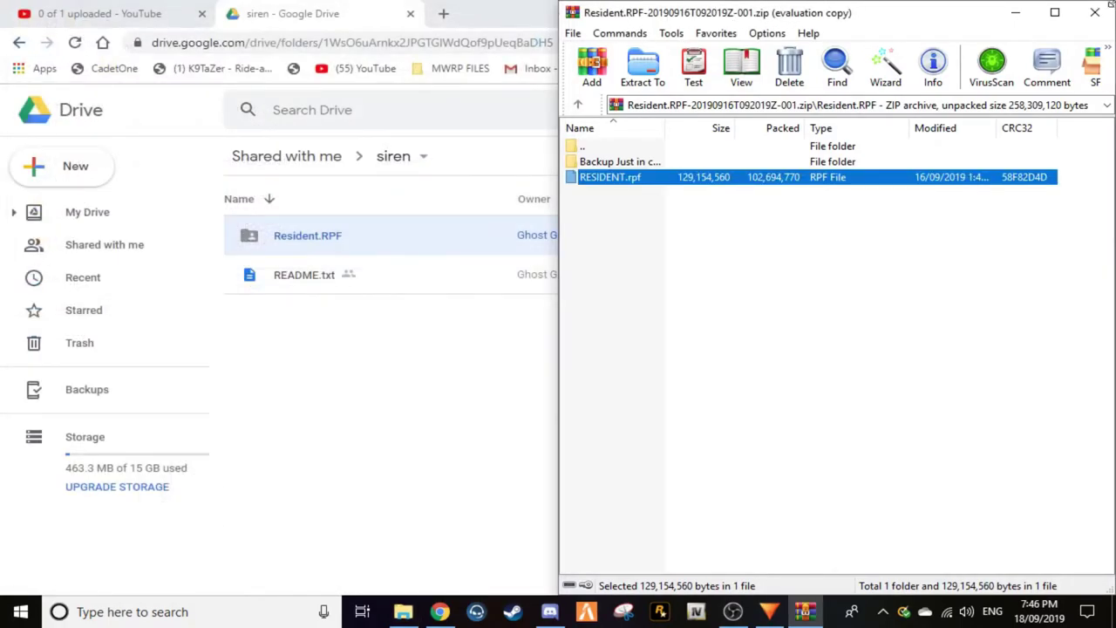
pyautogui.click(1095, 12)
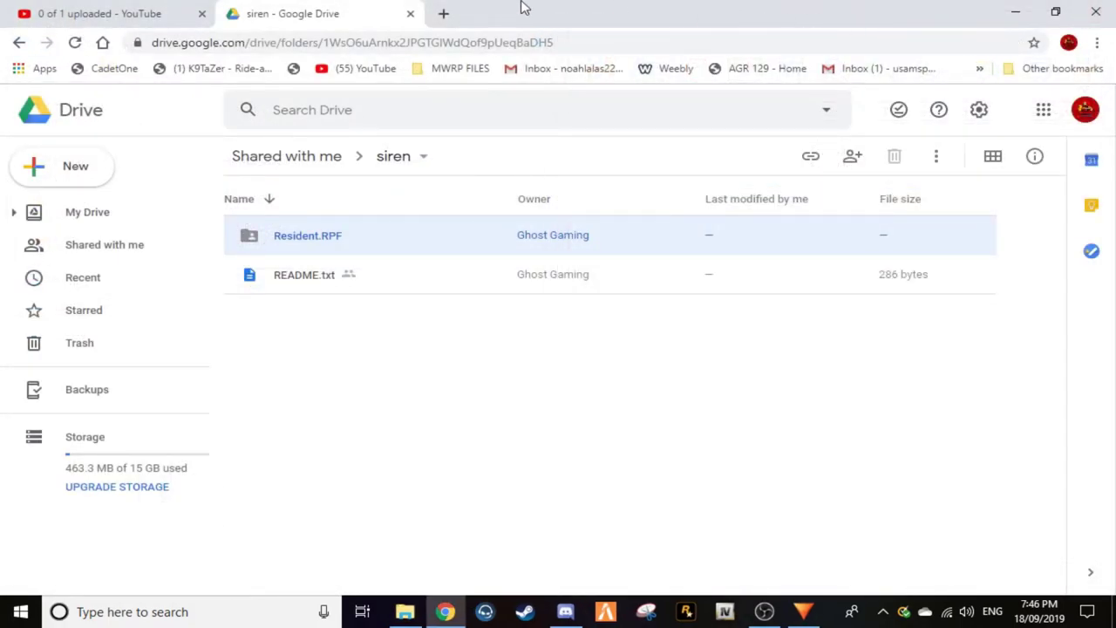
pyautogui.click(443, 14)
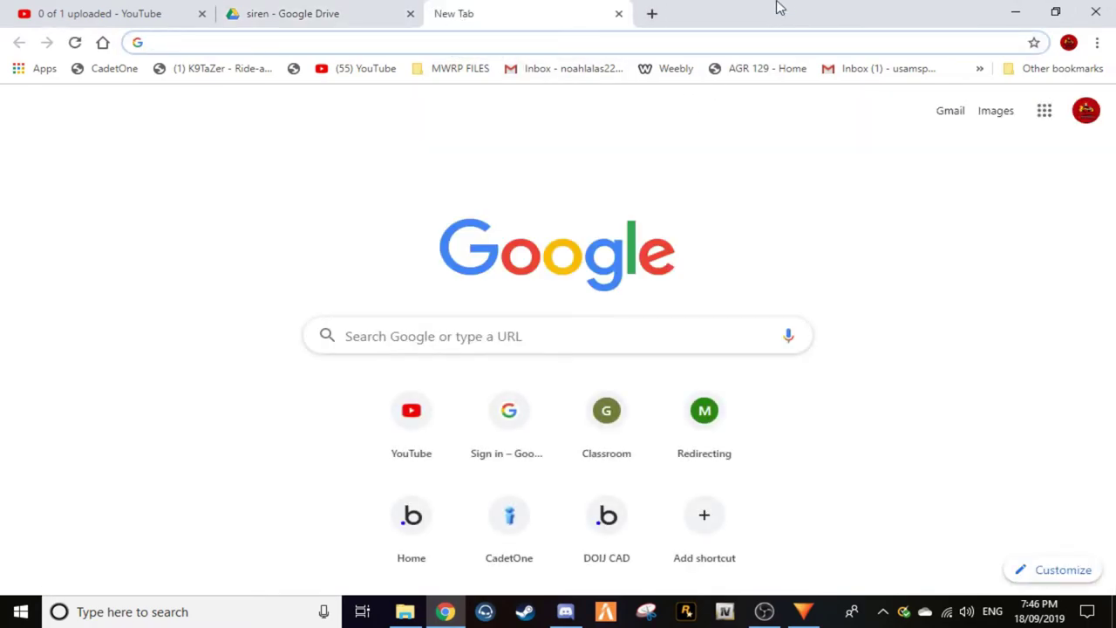
pyautogui.write('GT')
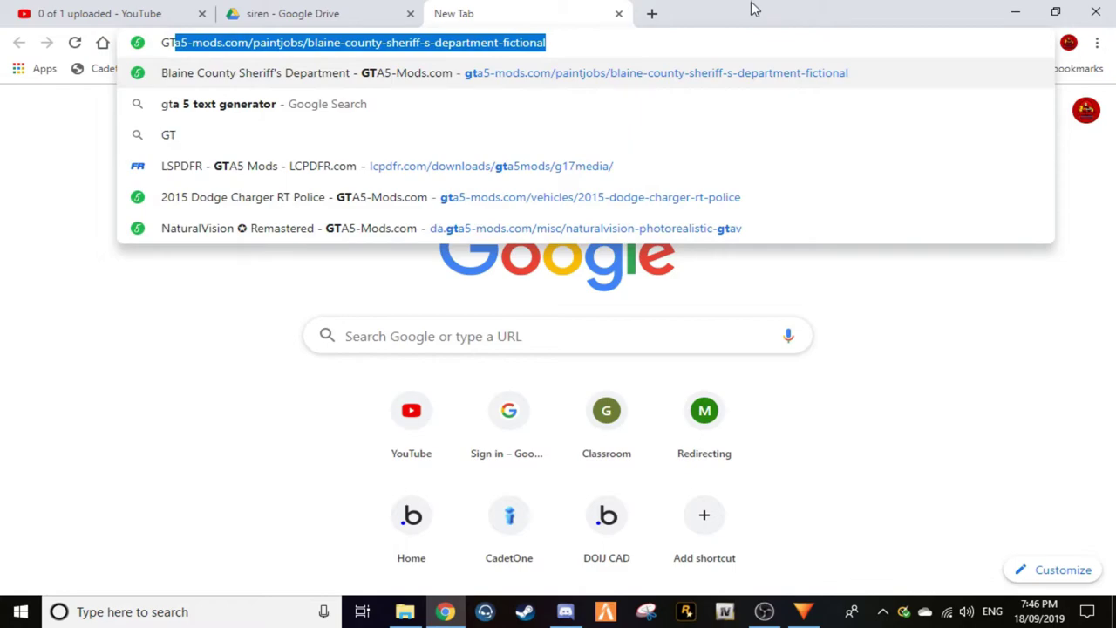
pyautogui.press('BackSpace')
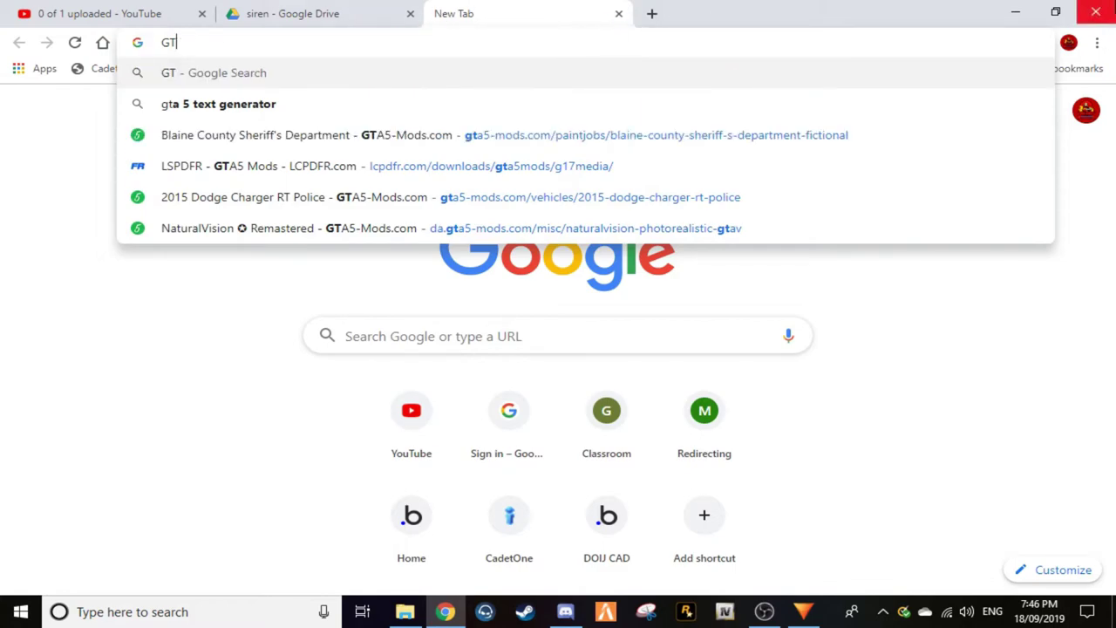
pyautogui.press('BackSpace')
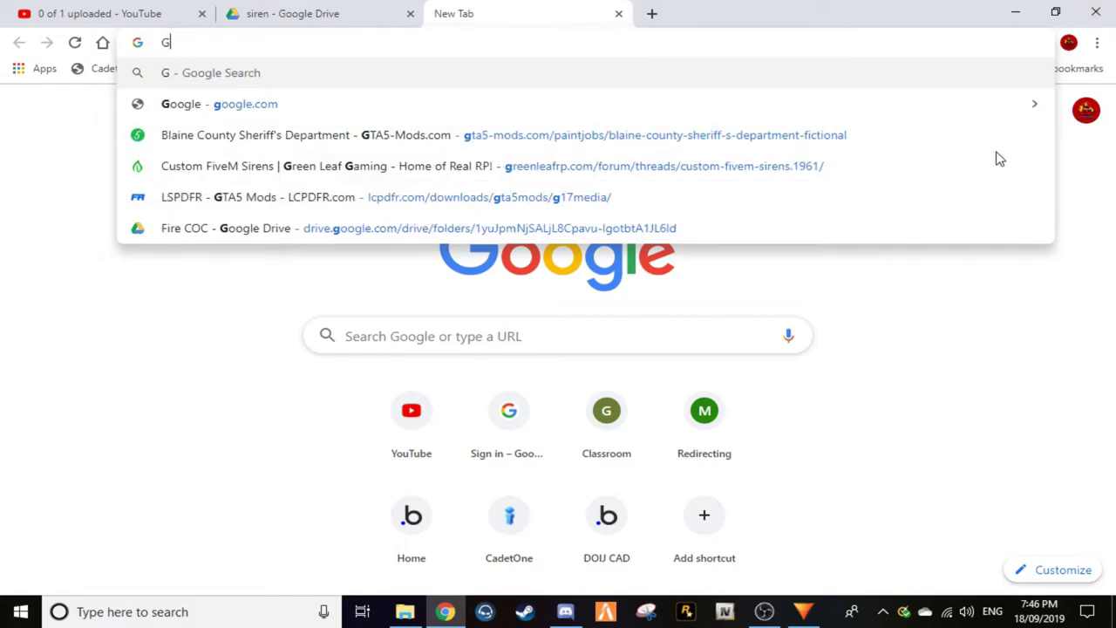
pyautogui.write('F')
pyautogui.press('BackSpace')
pyautogui.press('BackSpace')
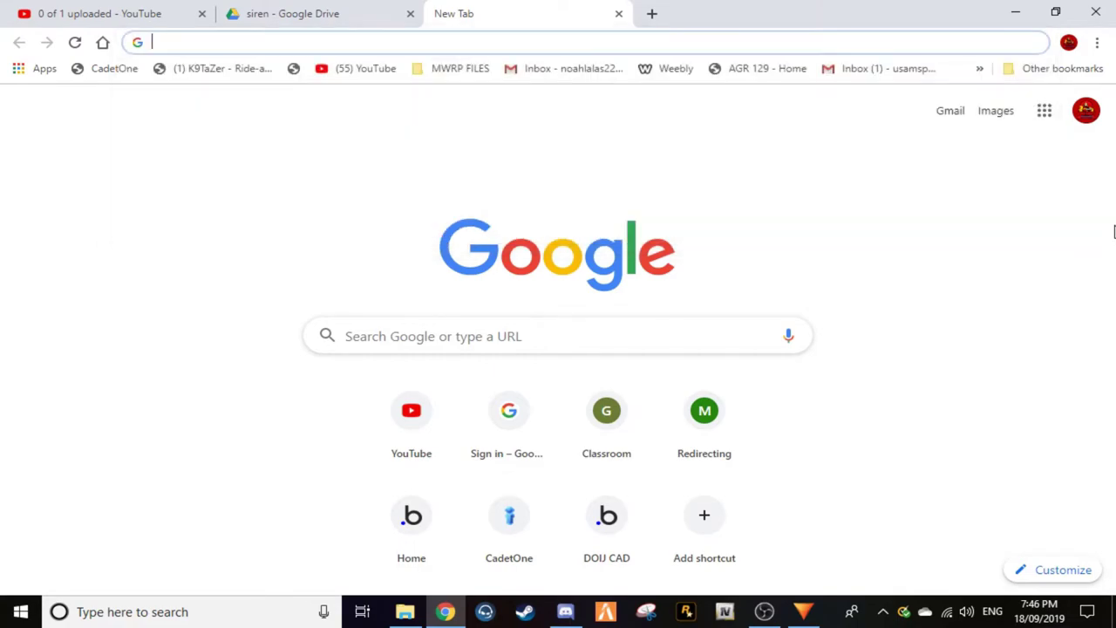
pyautogui.write('F')
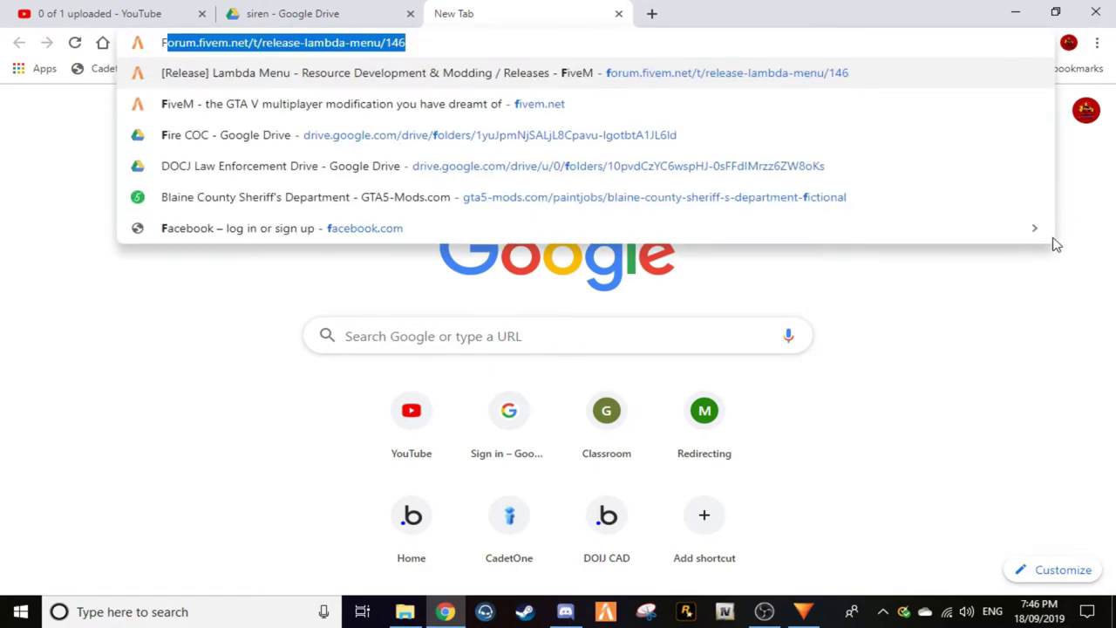
pyautogui.write('i')
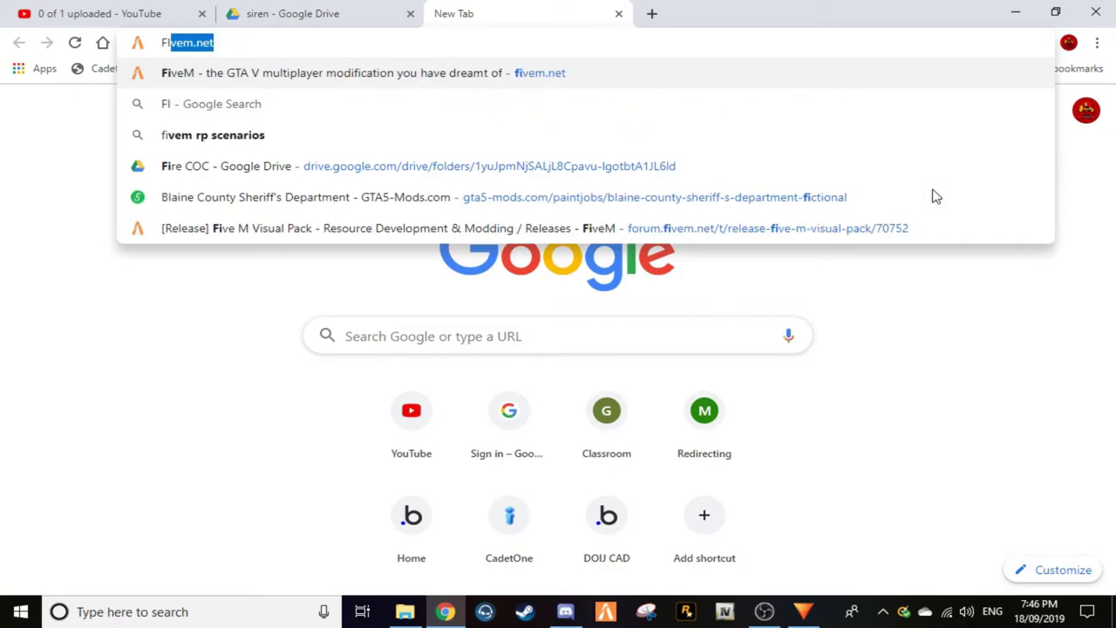
pyautogui.press('BackSpace')
pyautogui.press('BackSpace')
pyautogui.press('BackSpace')
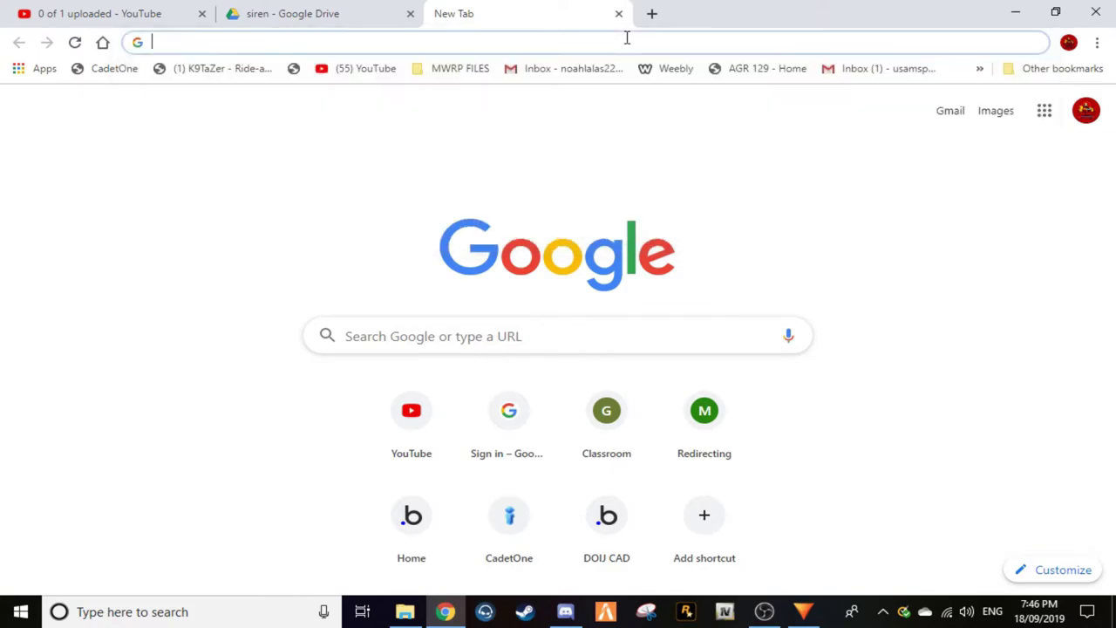
pyautogui.write('C')
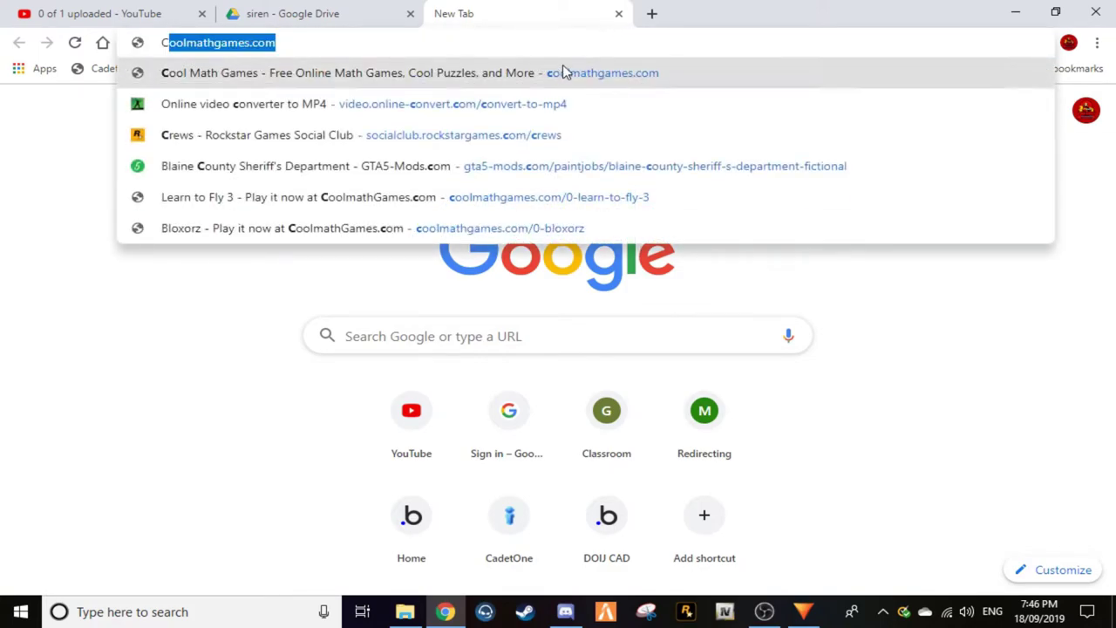
pyautogui.press('BackSpace')
pyautogui.write('G')
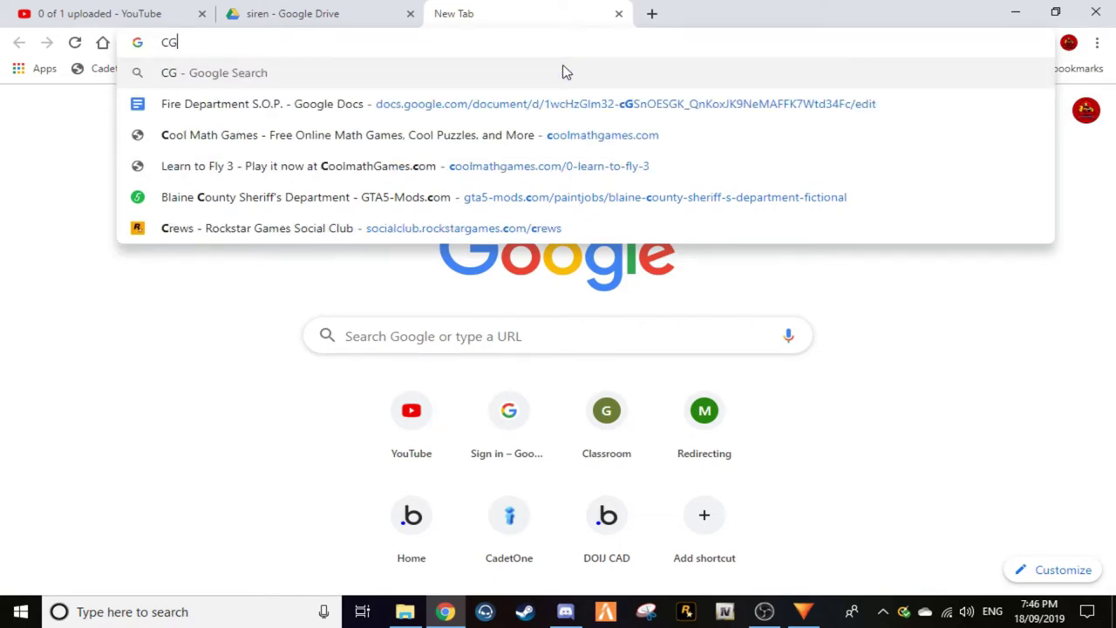
pyautogui.press('BackSpace')
pyautogui.press('BackSpace')
# Step: Open the Custom FiveM Sirens thread of the Green Leaf Gaming forum from the browsing history suggestions
pyautogui.write('G')
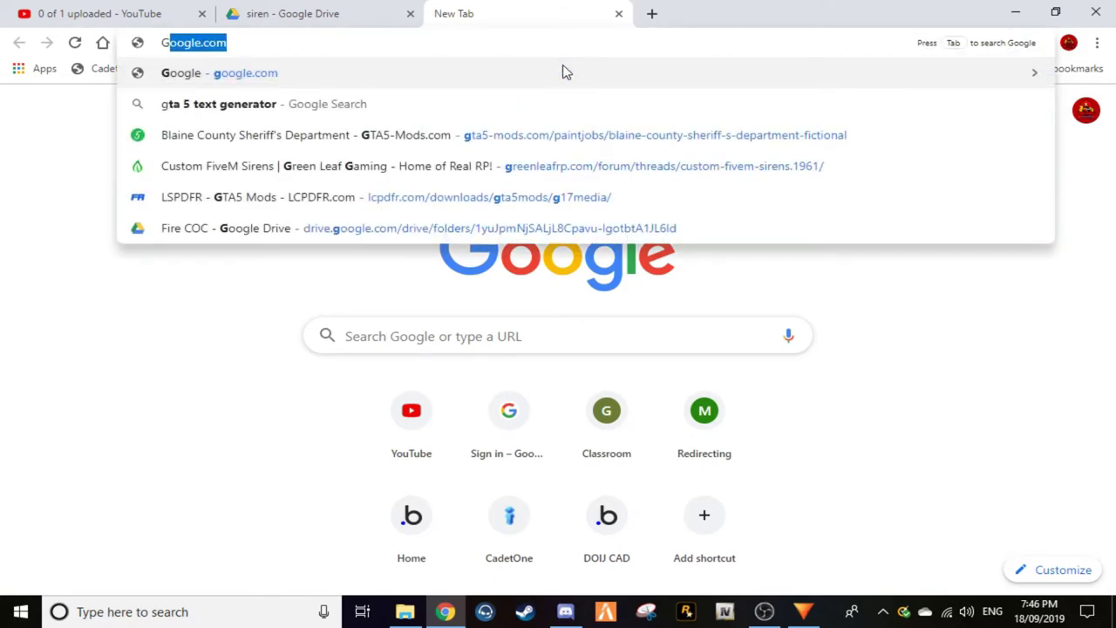
pyautogui.click(324, 166)
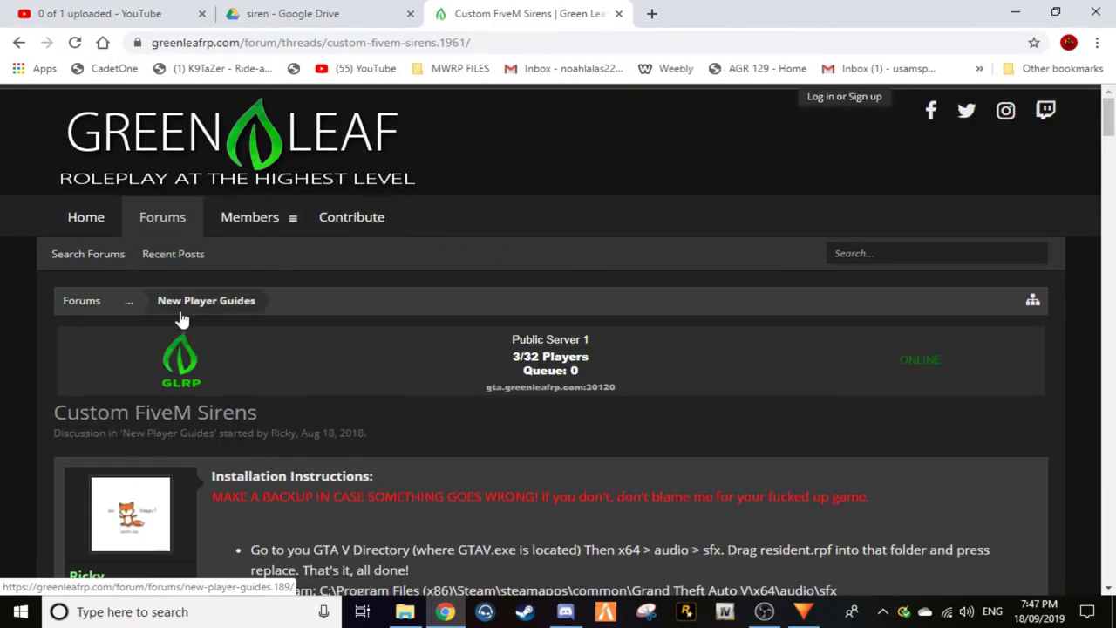
# Step: Look through the siren demos and download links offered in the forum thread
pyautogui.scroll(-5, 188, 336)
pyautogui.scroll(-10, 284, 344)
pyautogui.scroll(7, 306, 356)
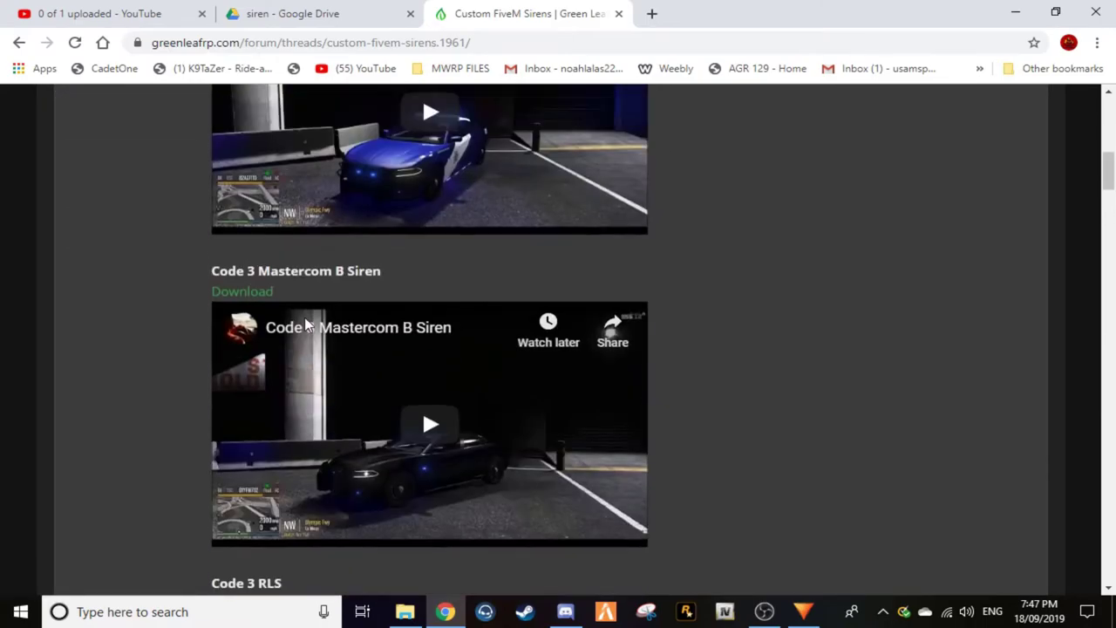
pyautogui.scroll(-20, 321, 307)
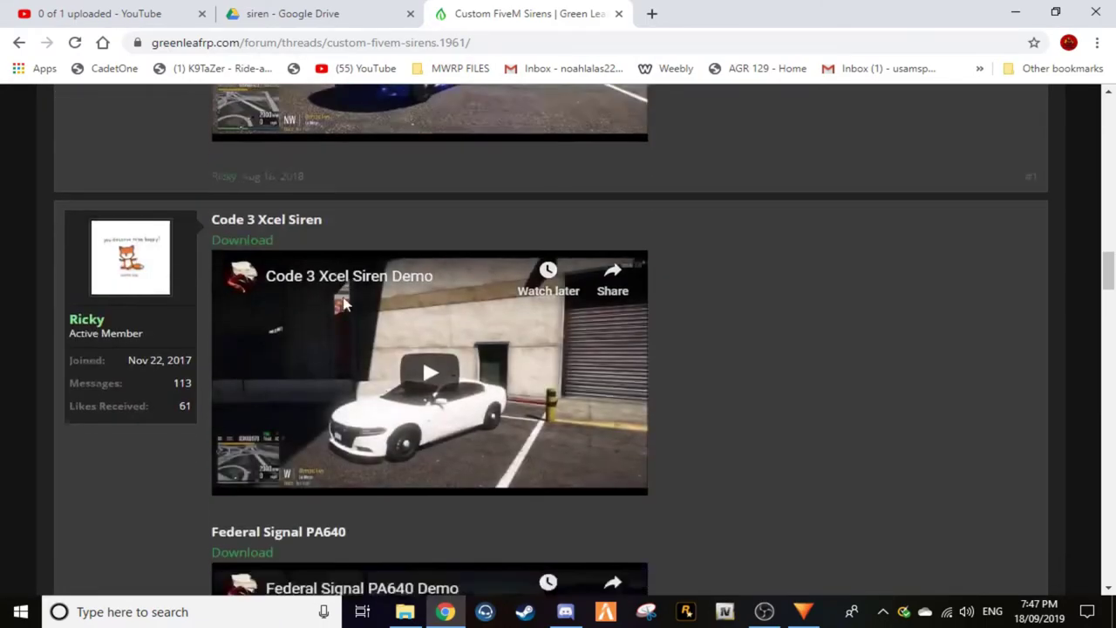
pyautogui.scroll(-20, 336, 314)
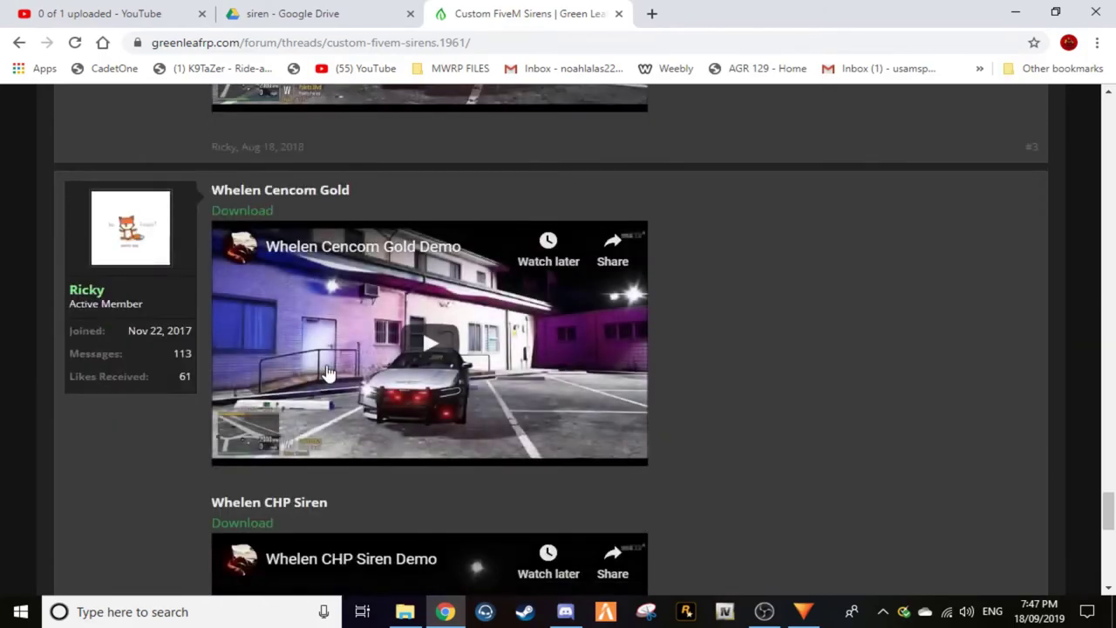
pyautogui.scroll(15, 235, 296)
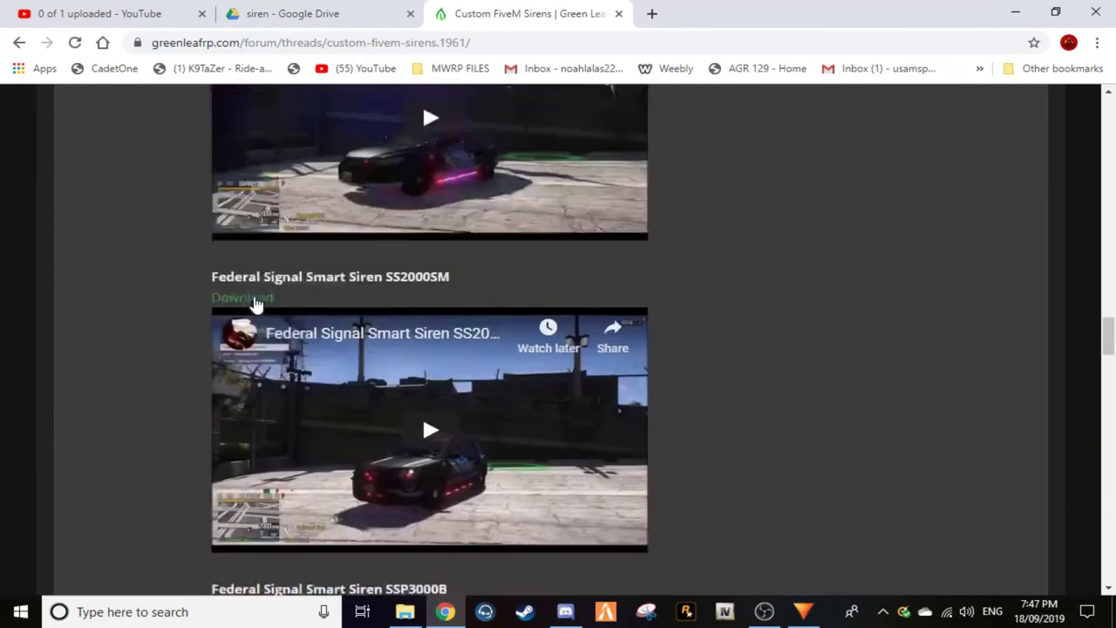
pyautogui.scroll(15, 256, 304)
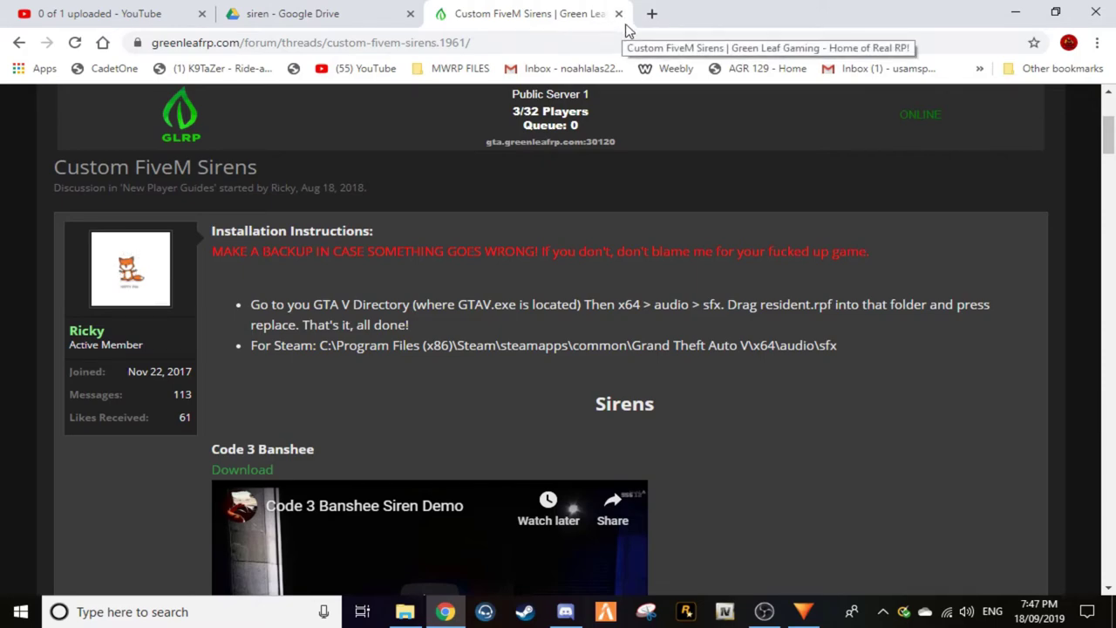
# Step: Review the installation instructions at the start of the thread and glance at the siren folder in Google Drive
pyautogui.scroll(-4, 381, 403)
pyautogui.scroll(4, 381, 404)
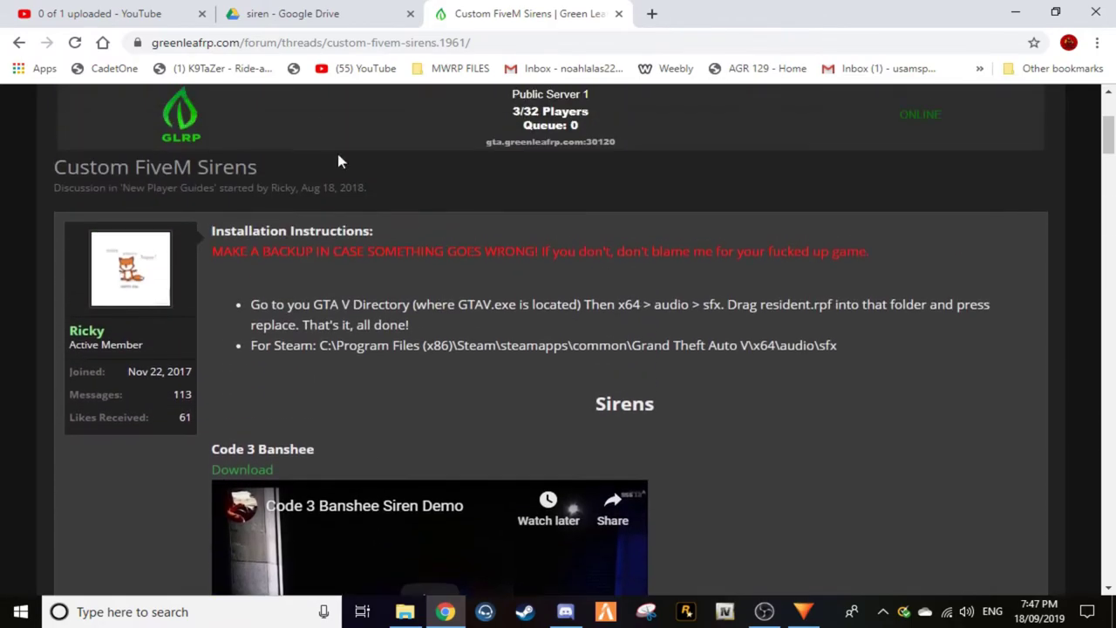
pyautogui.click(357, 16)
pyautogui.click(503, 16)
pyautogui.scroll(-3, 473, 364)
pyautogui.scroll(5, 535, 336)
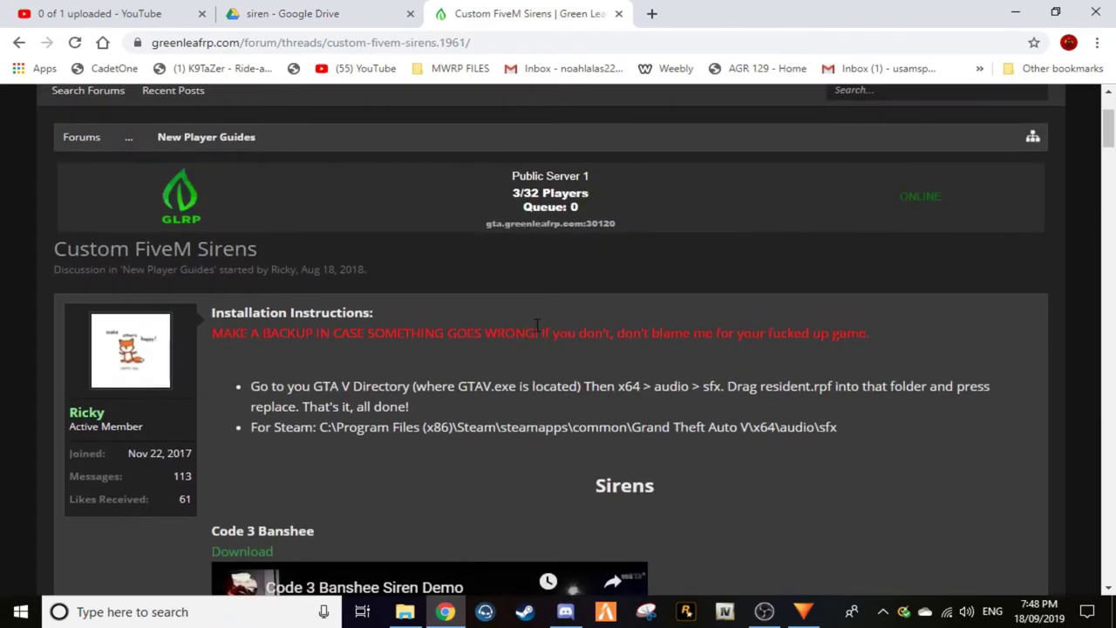